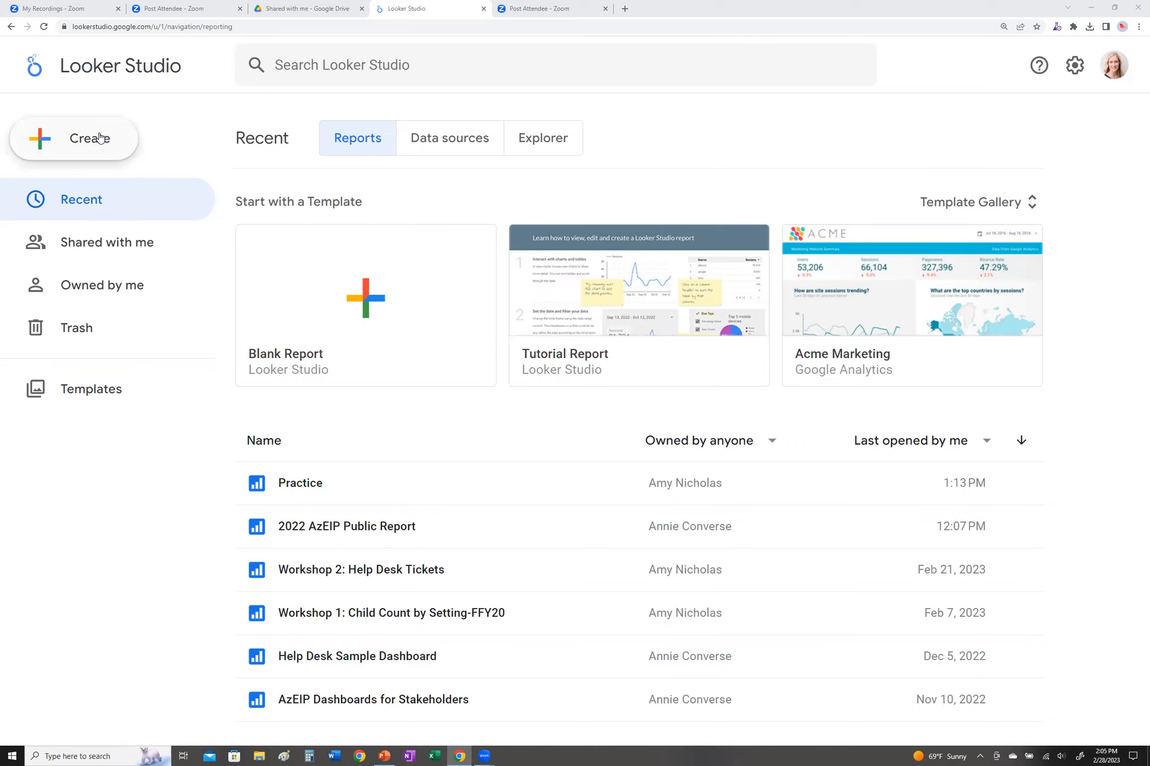
# Step: Create a blank report using the tickets worksheet of the Google Sheets file Help Desk Tickets Sample Dashboard Sheet as its data source
pyautogui.click(80, 186)
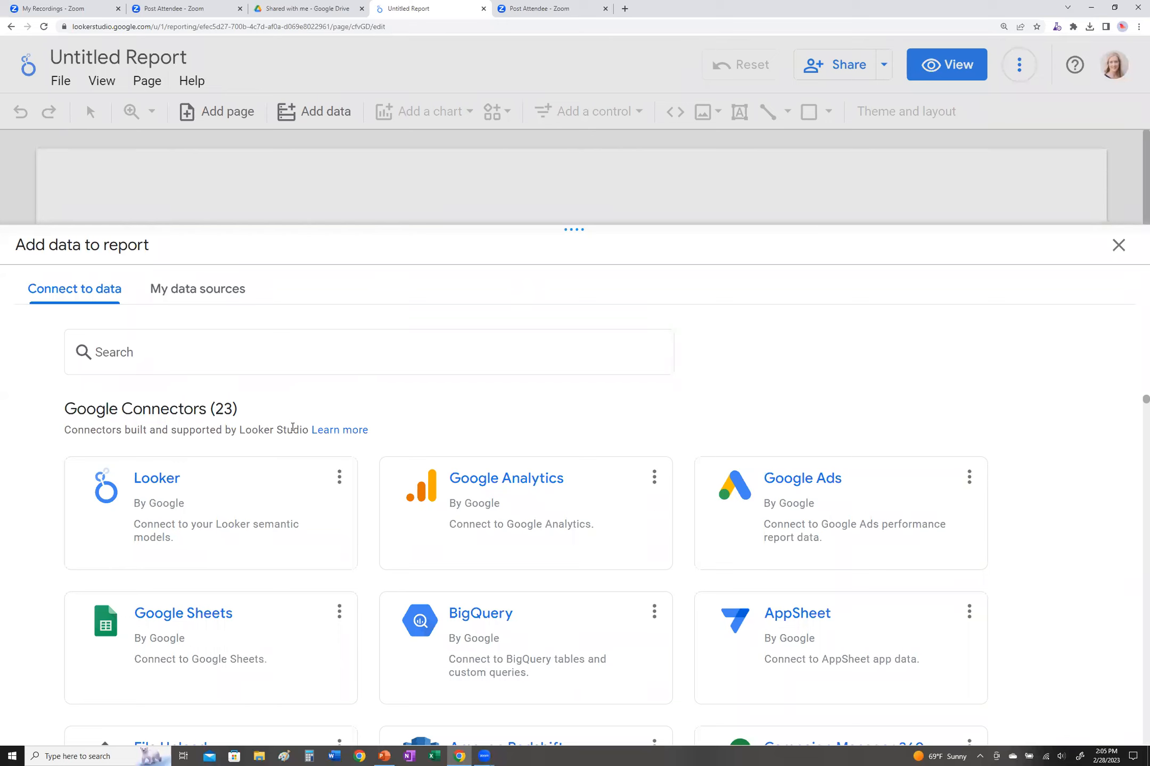
pyautogui.click(193, 609)
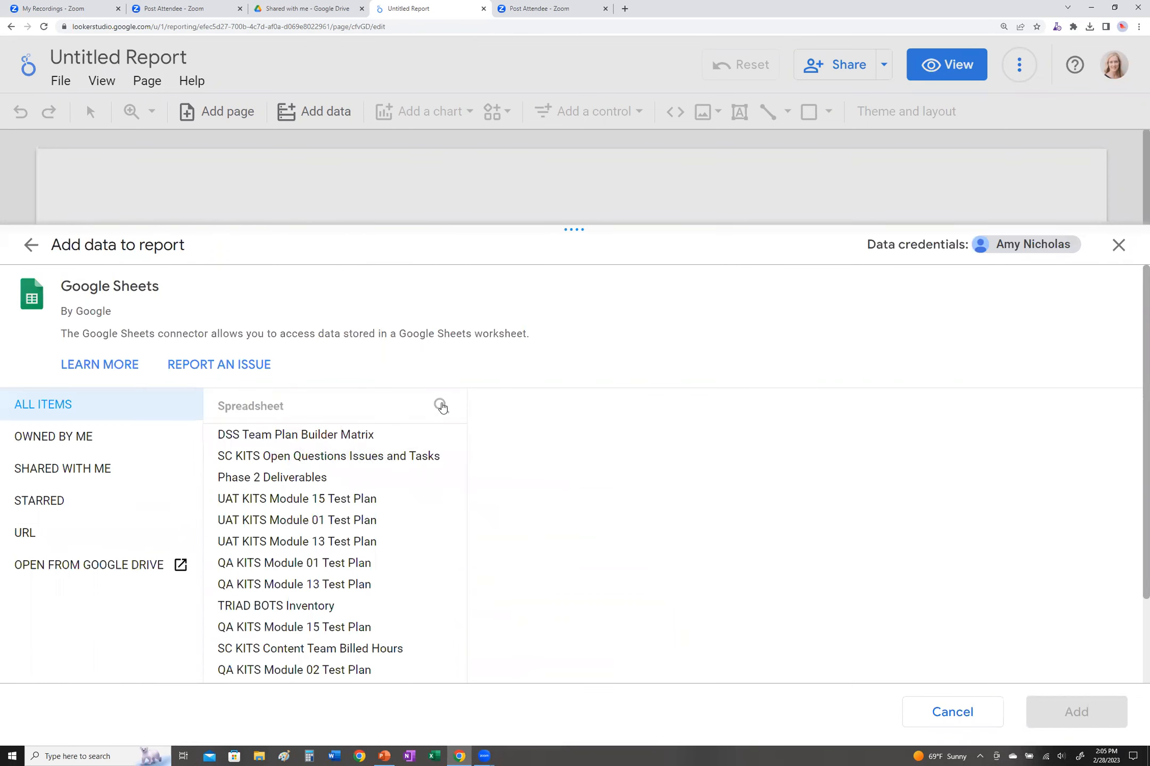
pyautogui.click(391, 408)
pyautogui.write('Help')
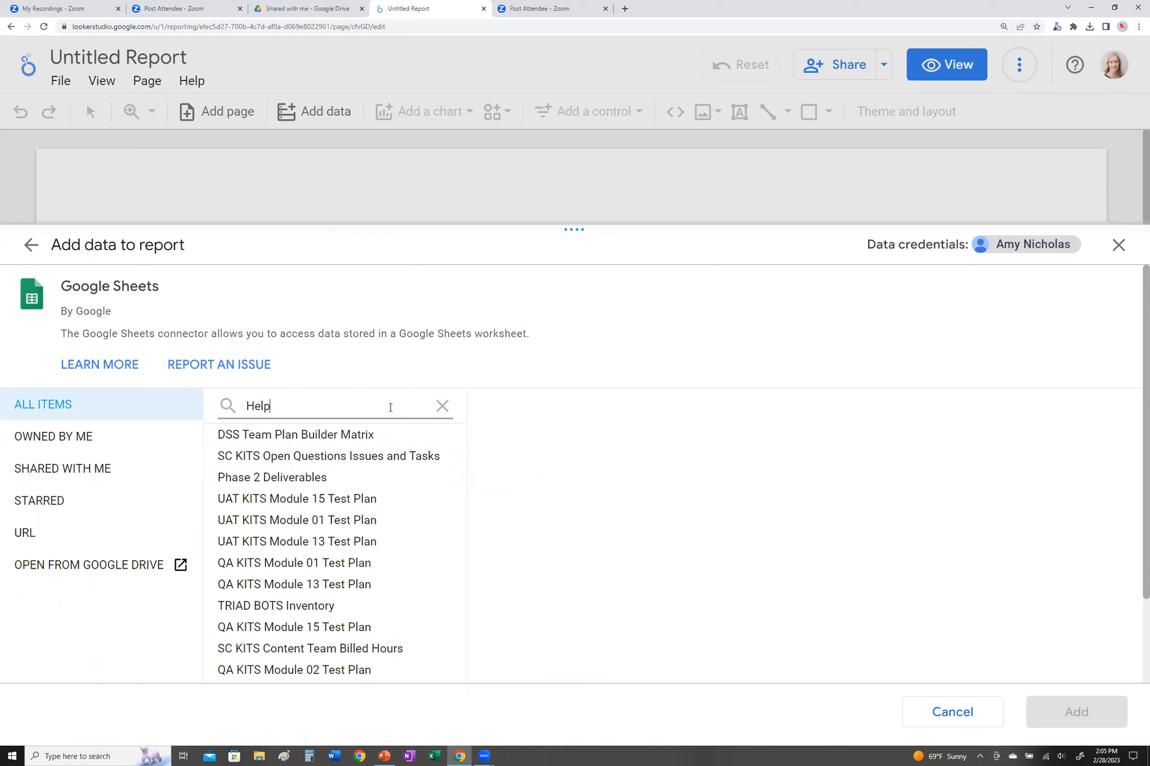
pyautogui.click(341, 435)
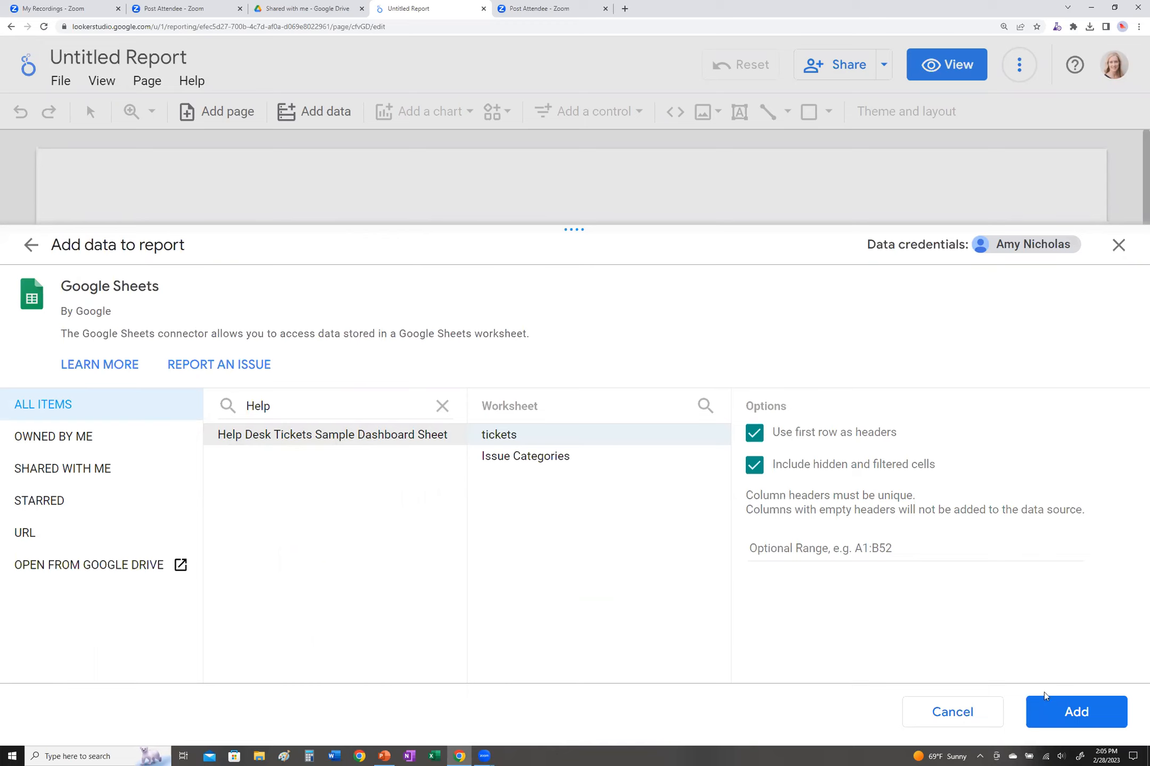
pyautogui.click(1060, 712)
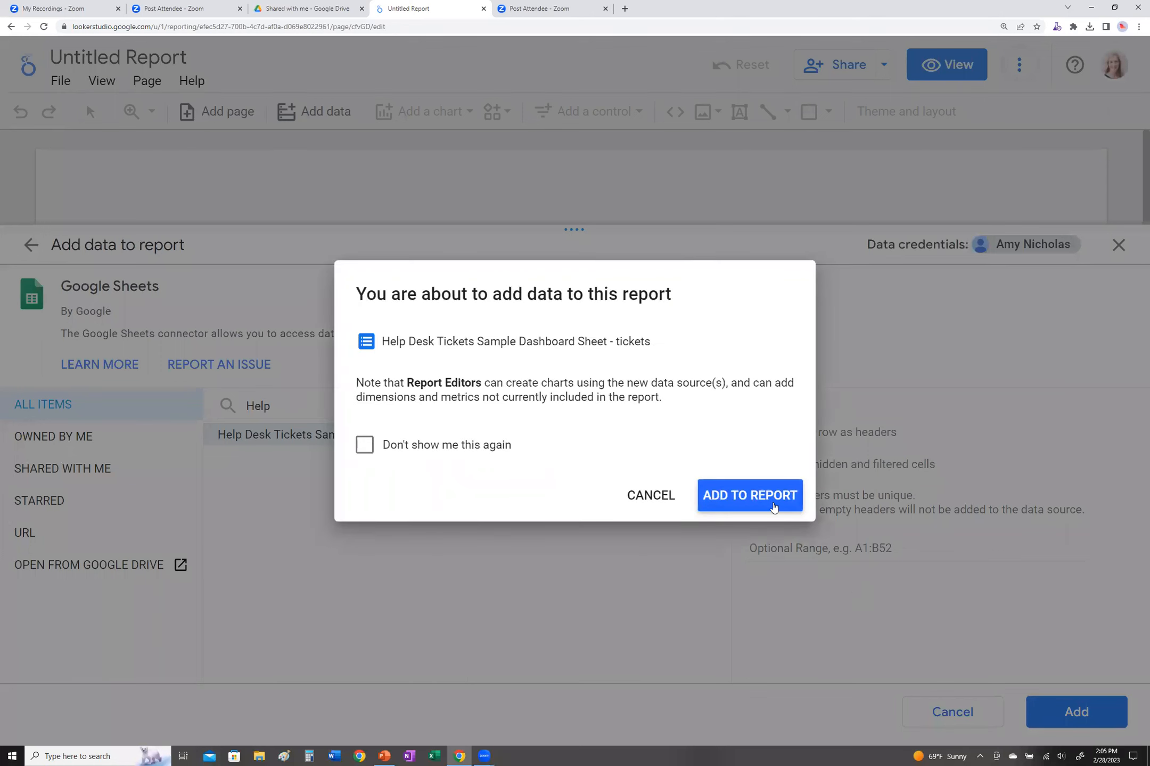
pyautogui.click(769, 503)
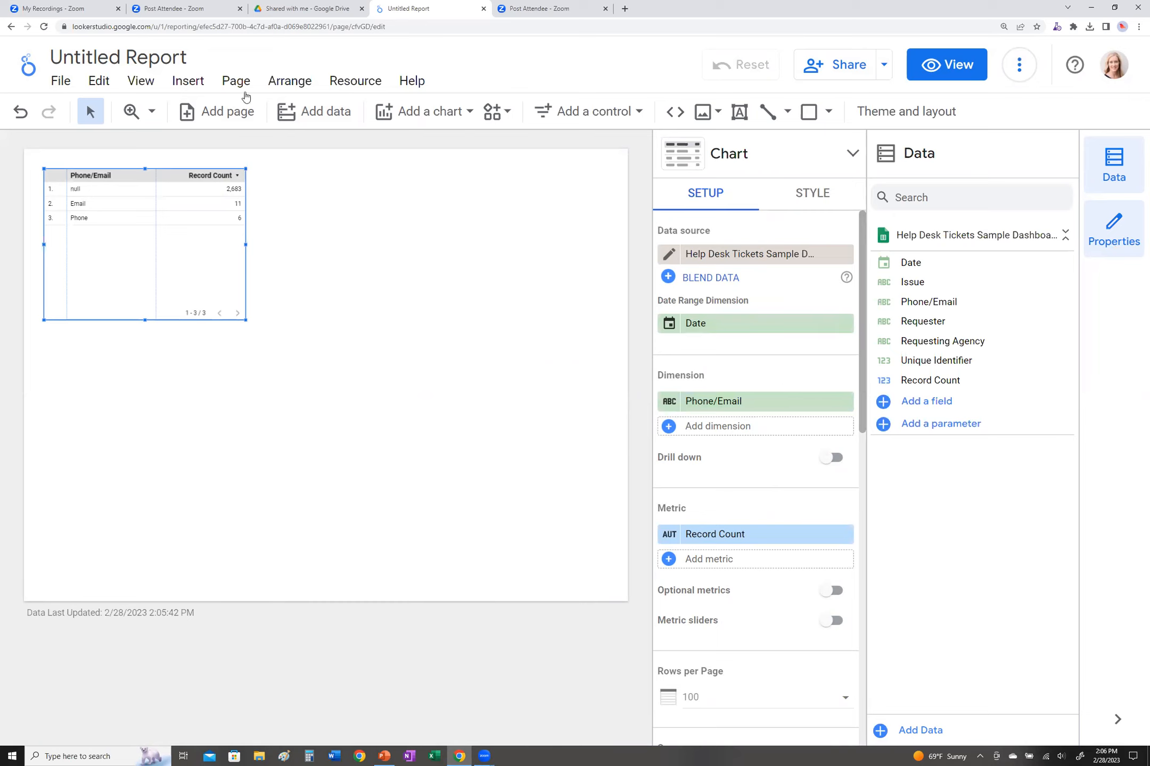
# Step: Rename the untitled report as Help Desk Tickets
pyautogui.click(184, 59)
pyautogui.tripleClick(132, 65)
pyautogui.press('BackSpace')
pyautogui.write('Help Desk Tick')
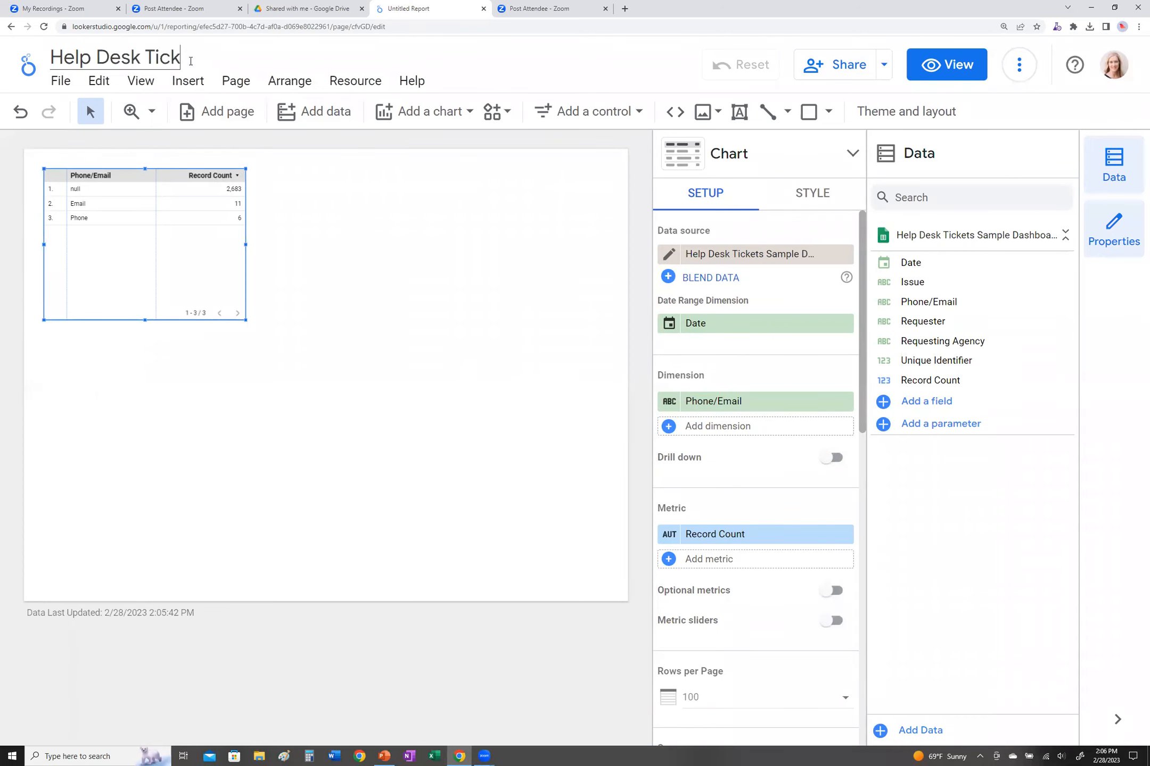
pyautogui.write('ets')
# Step: Hide the list of data fields and delete the default Phone/Email table from the report page
pyautogui.click(1110, 169)
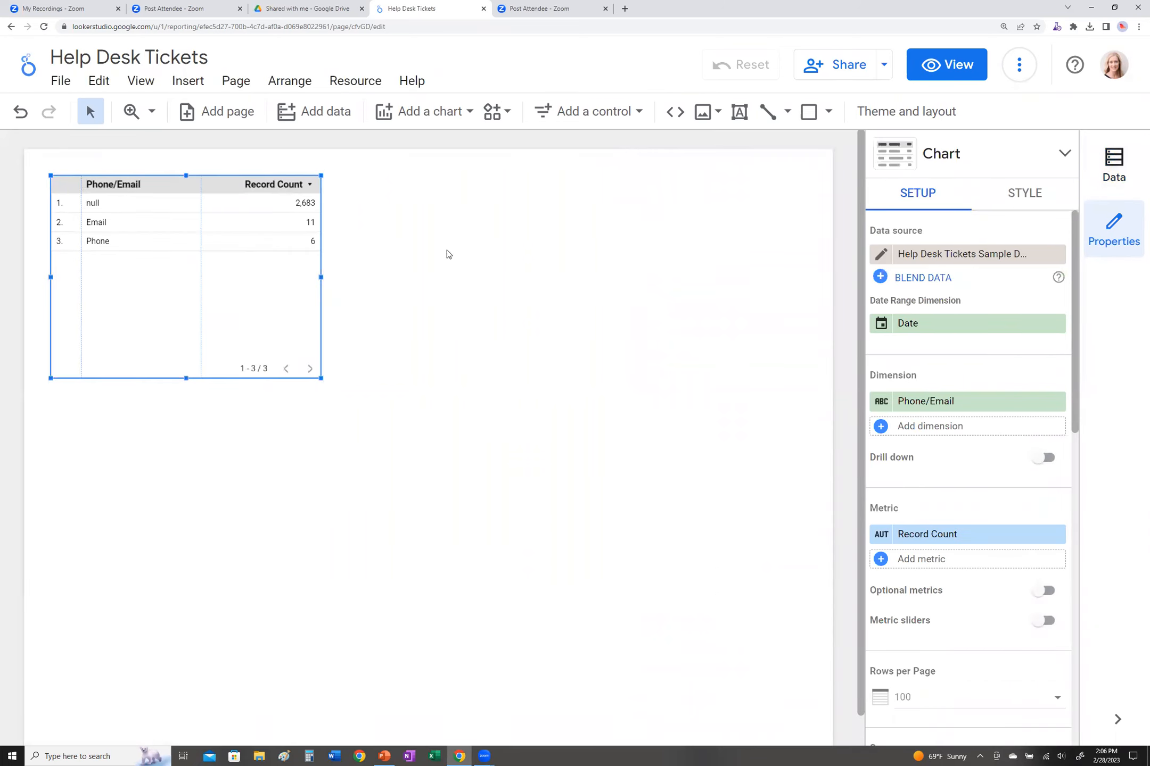
pyautogui.moveTo(310, 213)
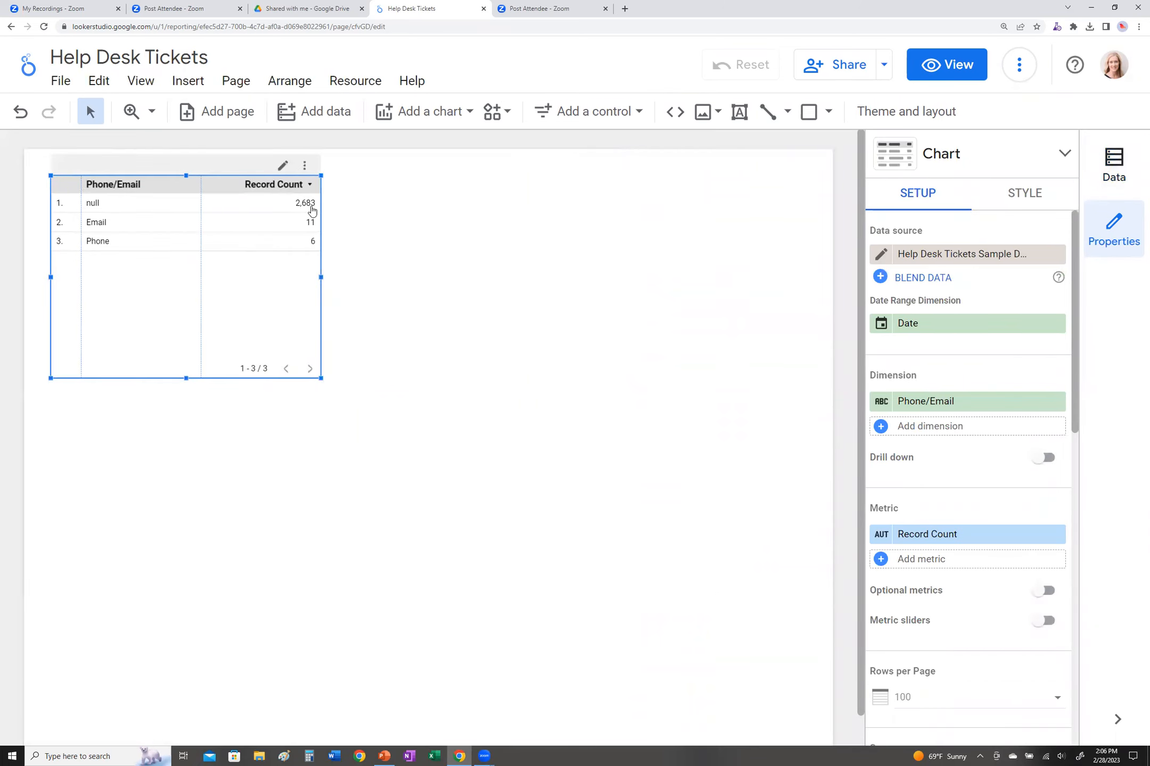
pyautogui.click(309, 170)
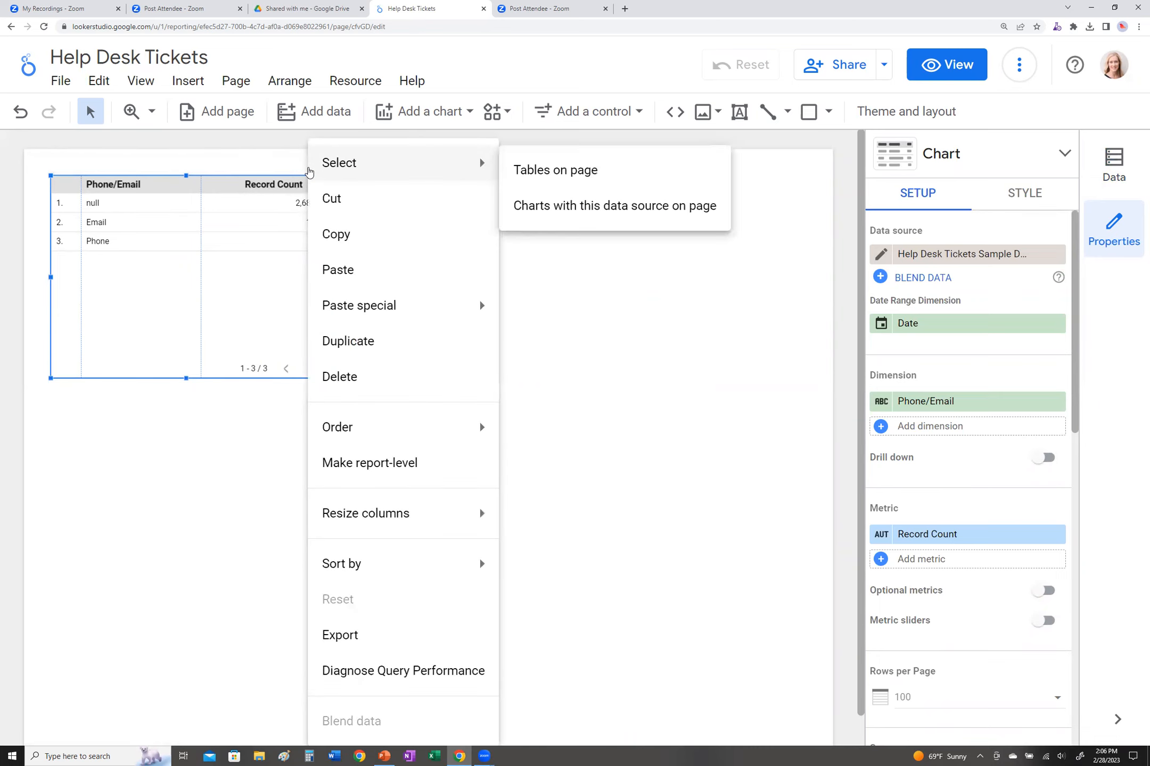
pyautogui.click(351, 377)
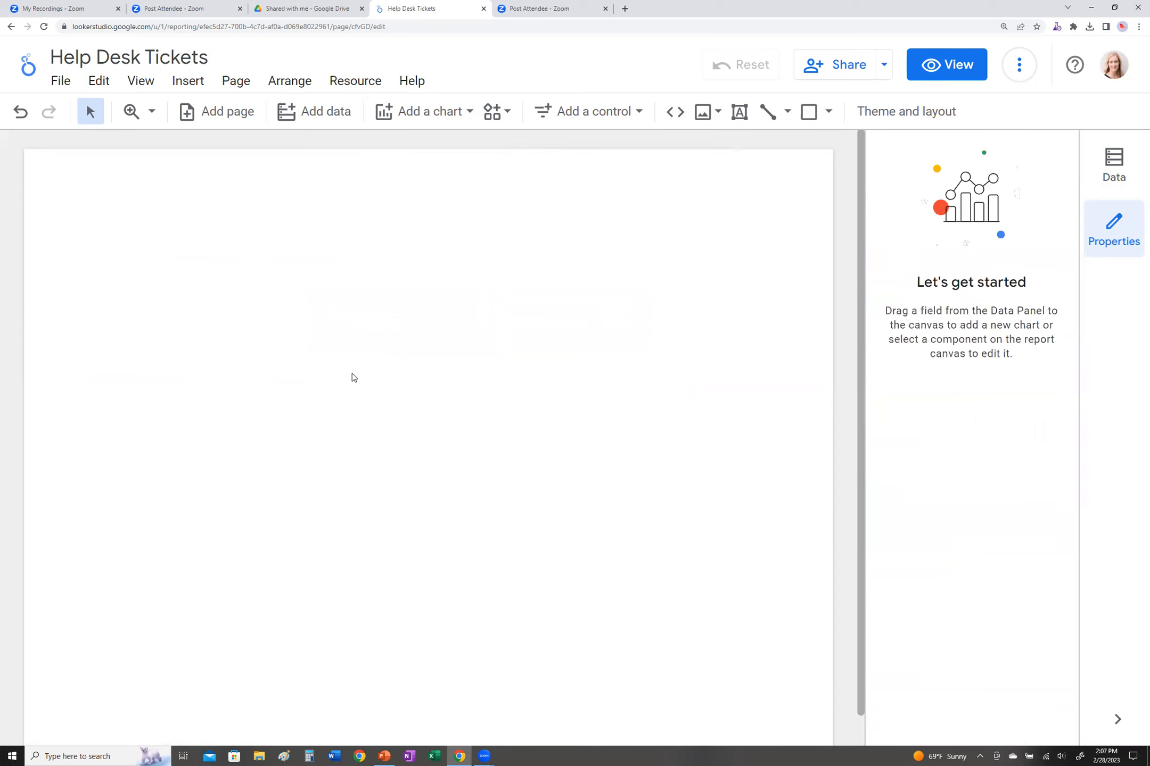
# Step: Add a column chart near the upper part of the page and enlarge it to cover most of the page width
pyautogui.click(425, 119)
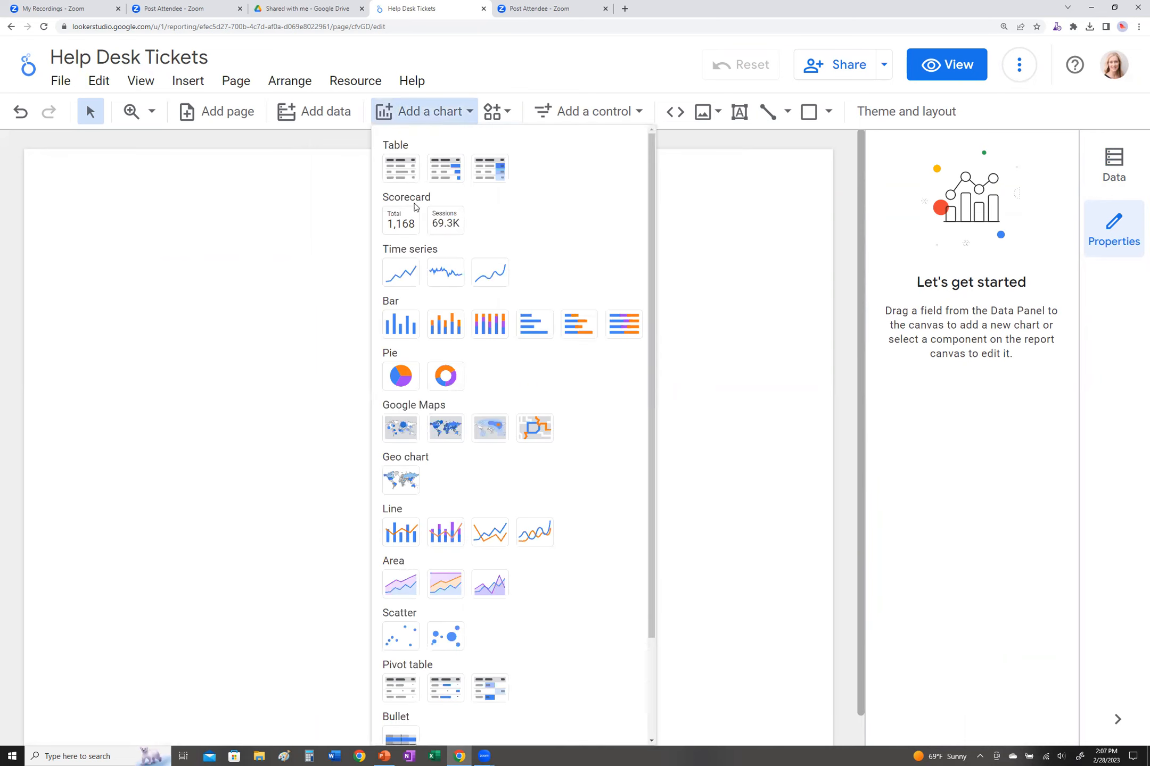
pyautogui.click(391, 321)
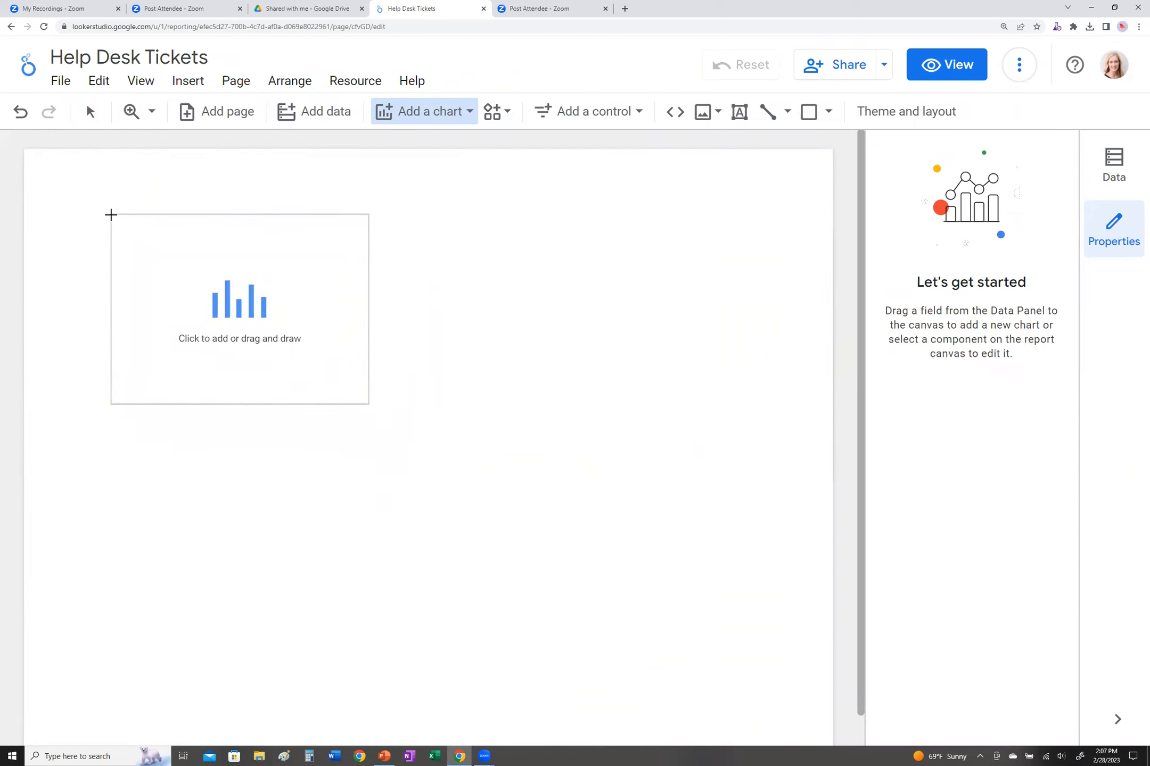
pyautogui.click(111, 214)
pyautogui.moveTo(381, 417); pyautogui.dragTo(733, 624)
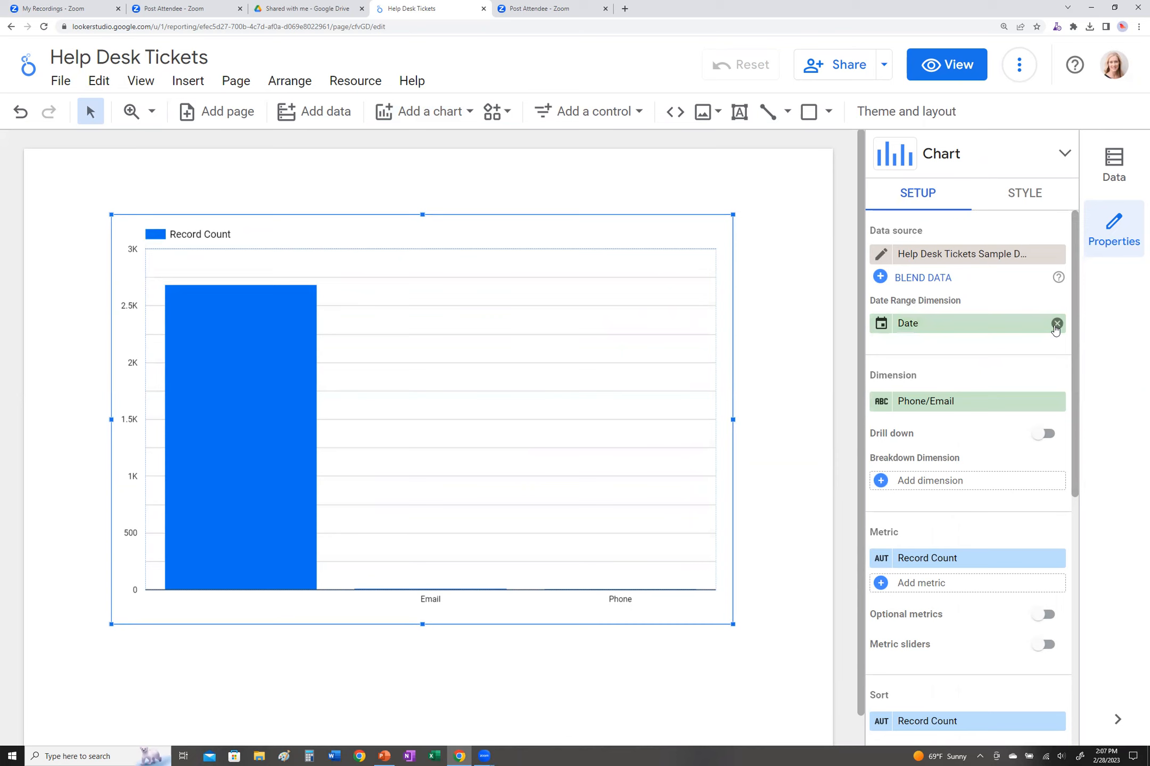
# Step: Remove Date as the chart's date range dimension and set its dimension to Requesting Agency
pyautogui.click(1055, 324)
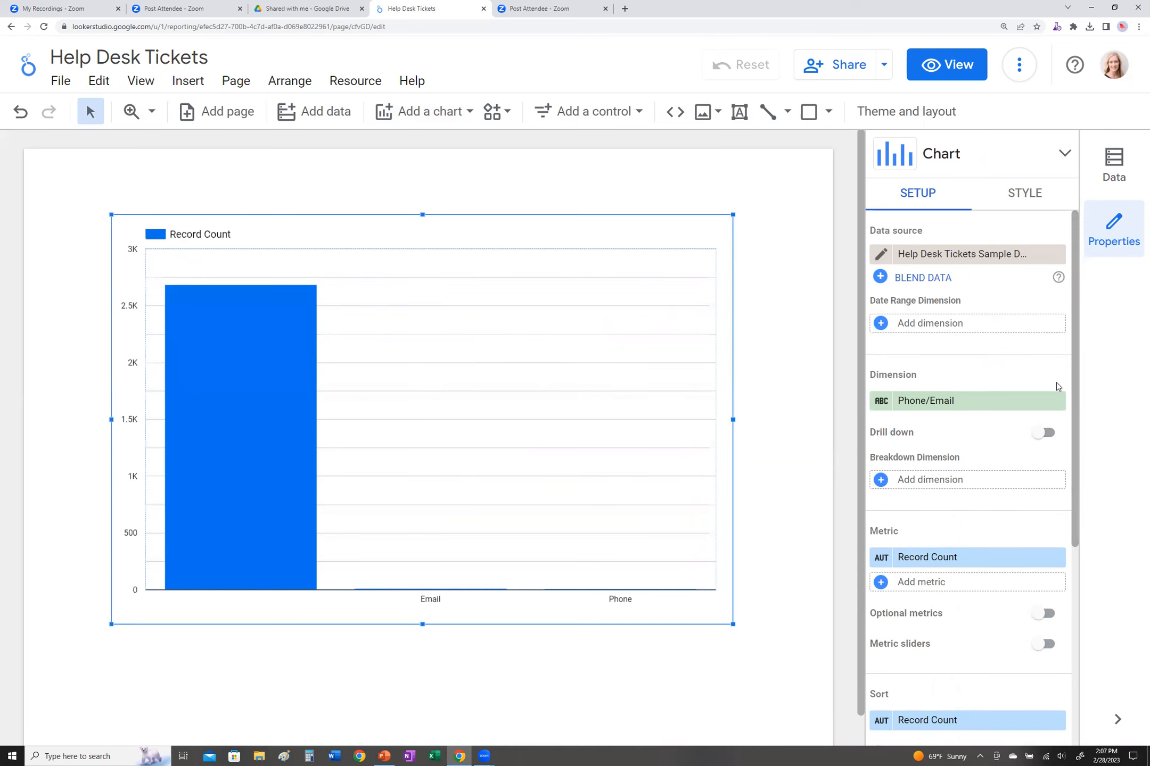
pyautogui.click(1052, 410)
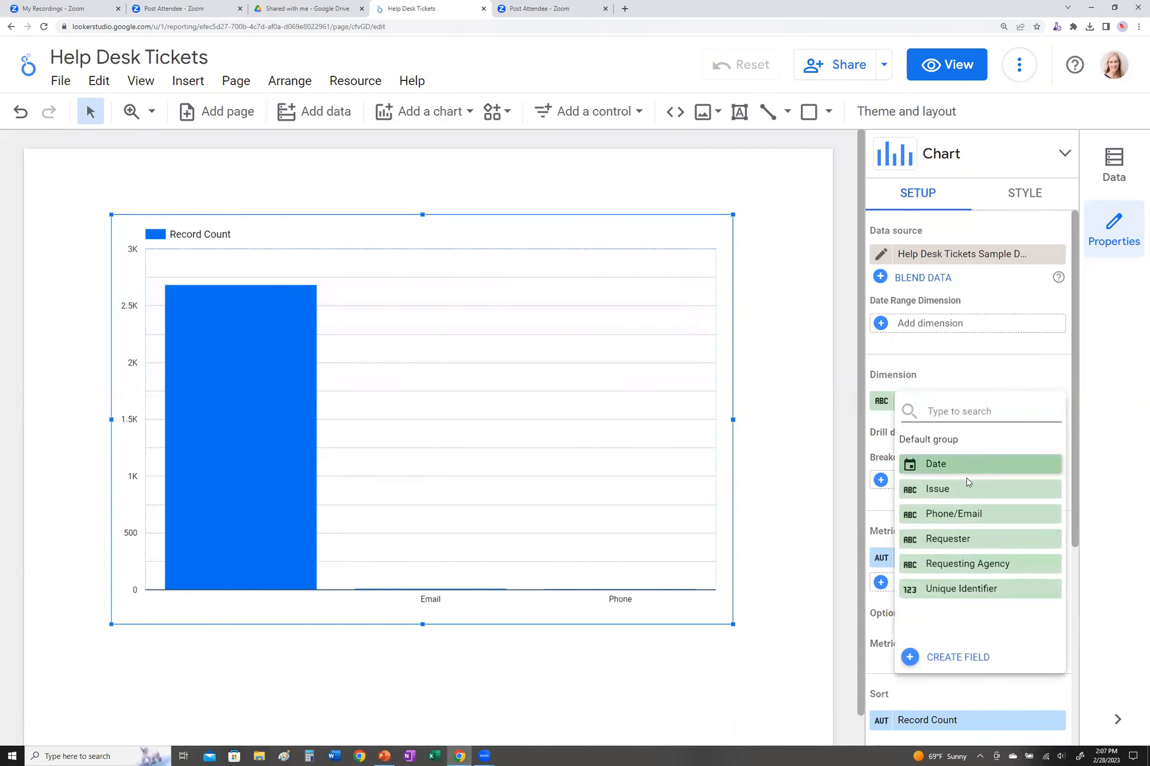
pyautogui.click(961, 565)
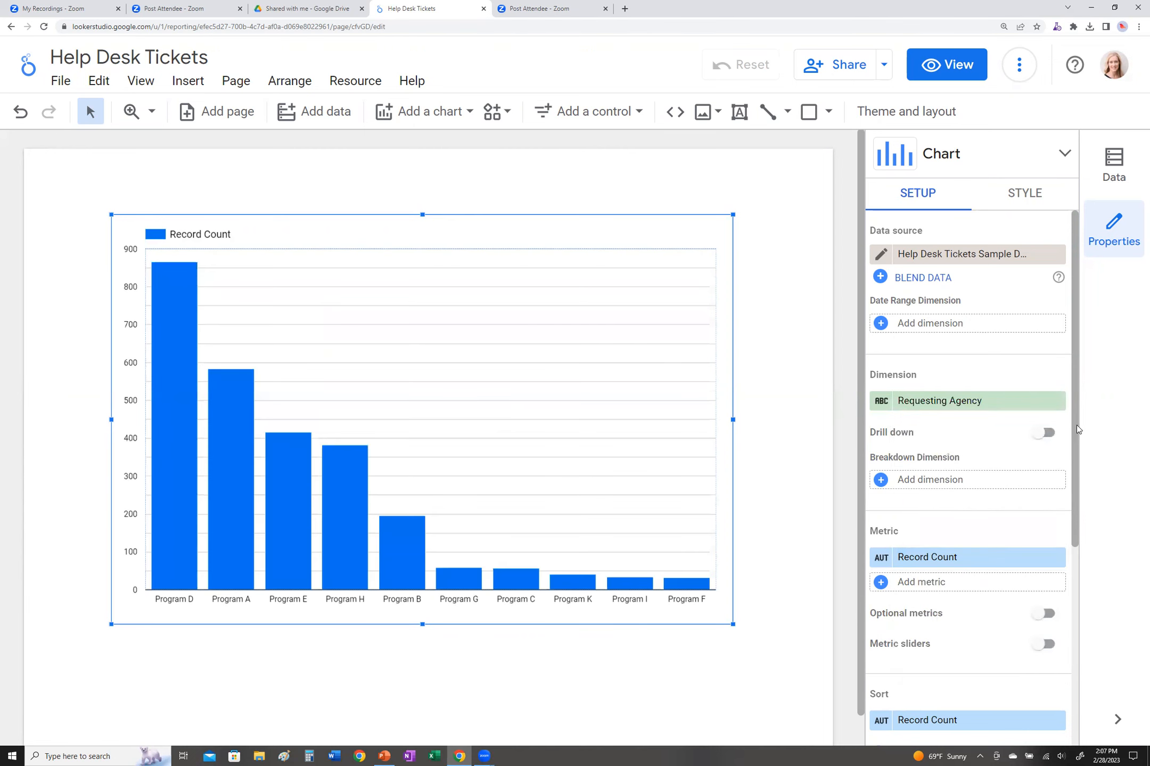
# Step: Compare ascending and descending sorting by Record Count on the column chart, leaving it on ascending
pyautogui.scroll(-1, 1038, 478)
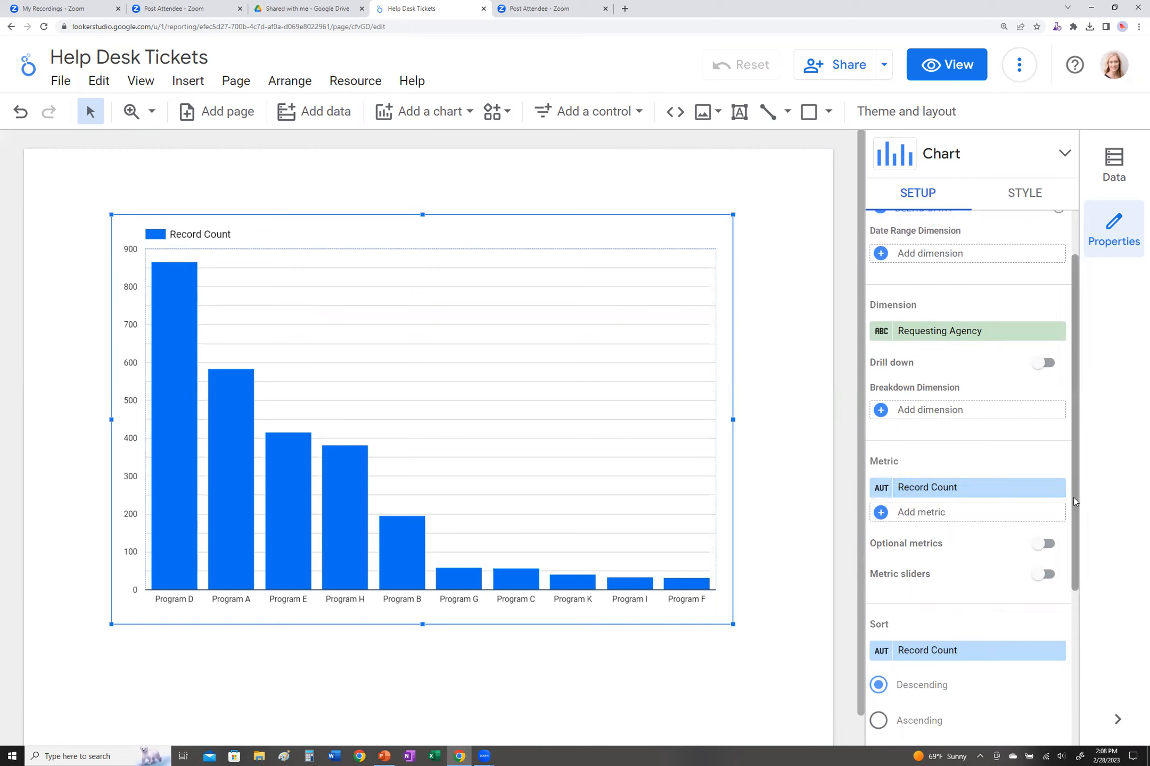
pyautogui.moveTo(1072, 500); pyautogui.dragTo(1068, 588)
pyautogui.scroll(-1, 1025, 551)
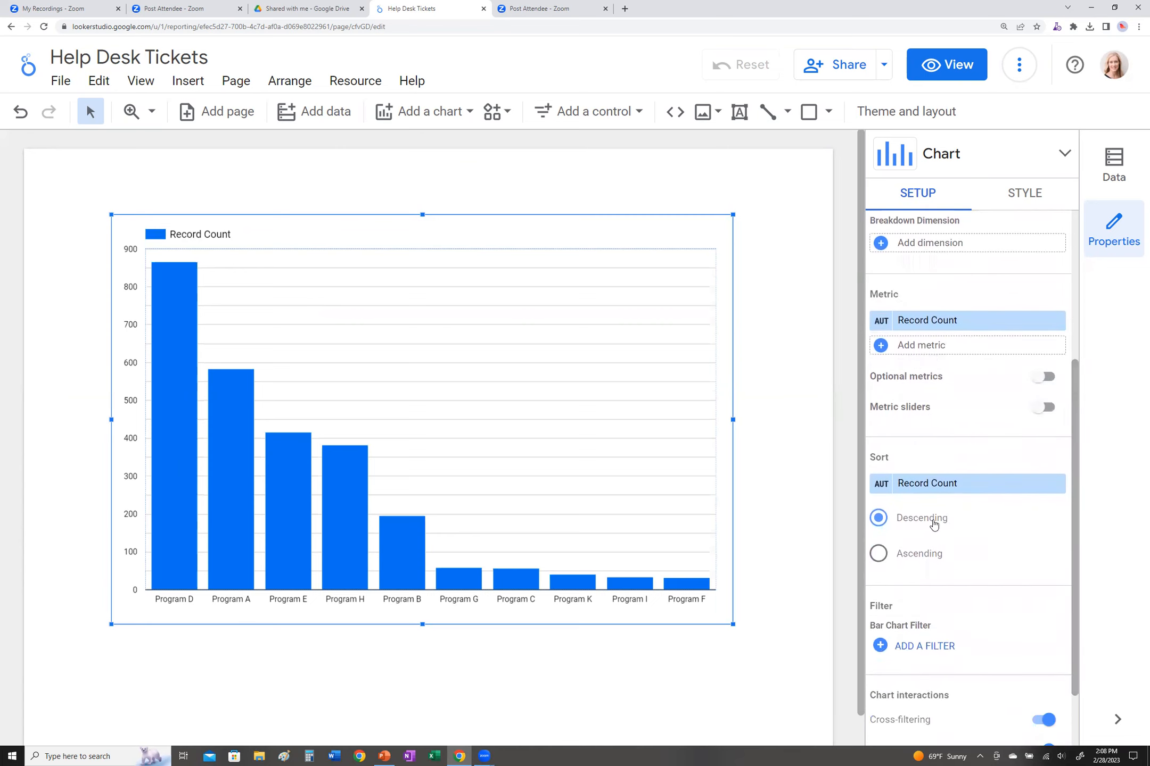
pyautogui.click(878, 554)
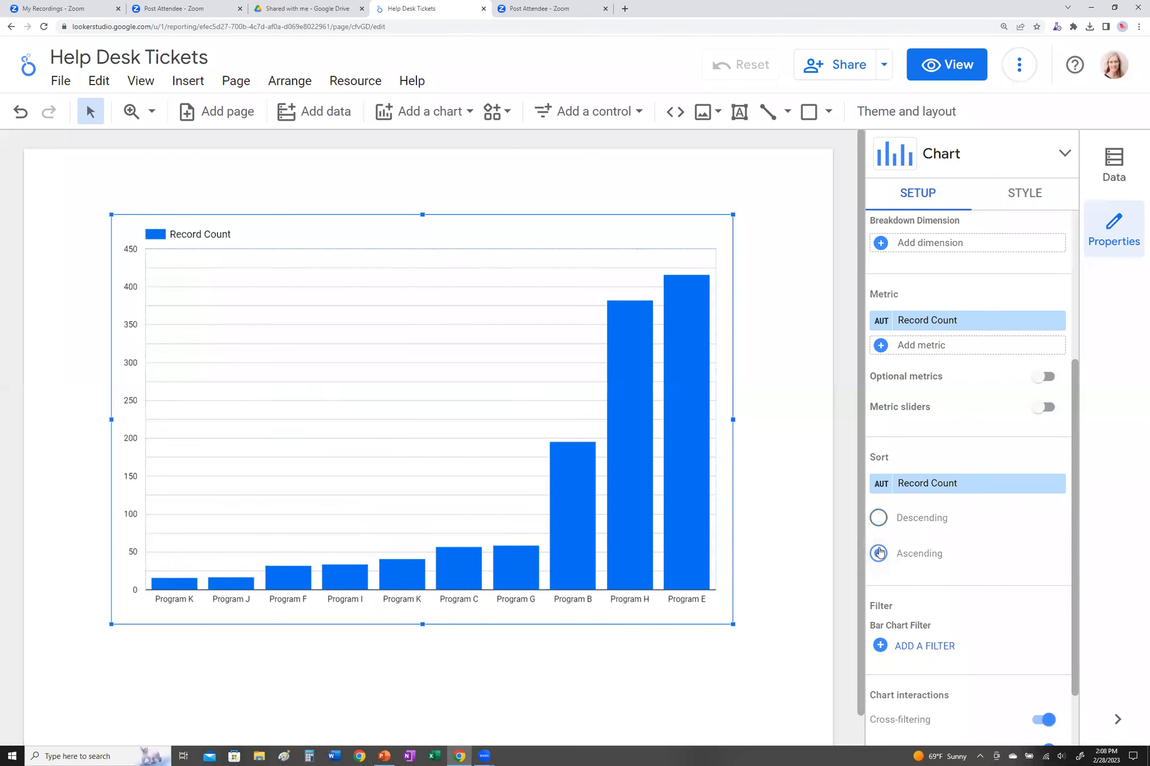
pyautogui.click(882, 523)
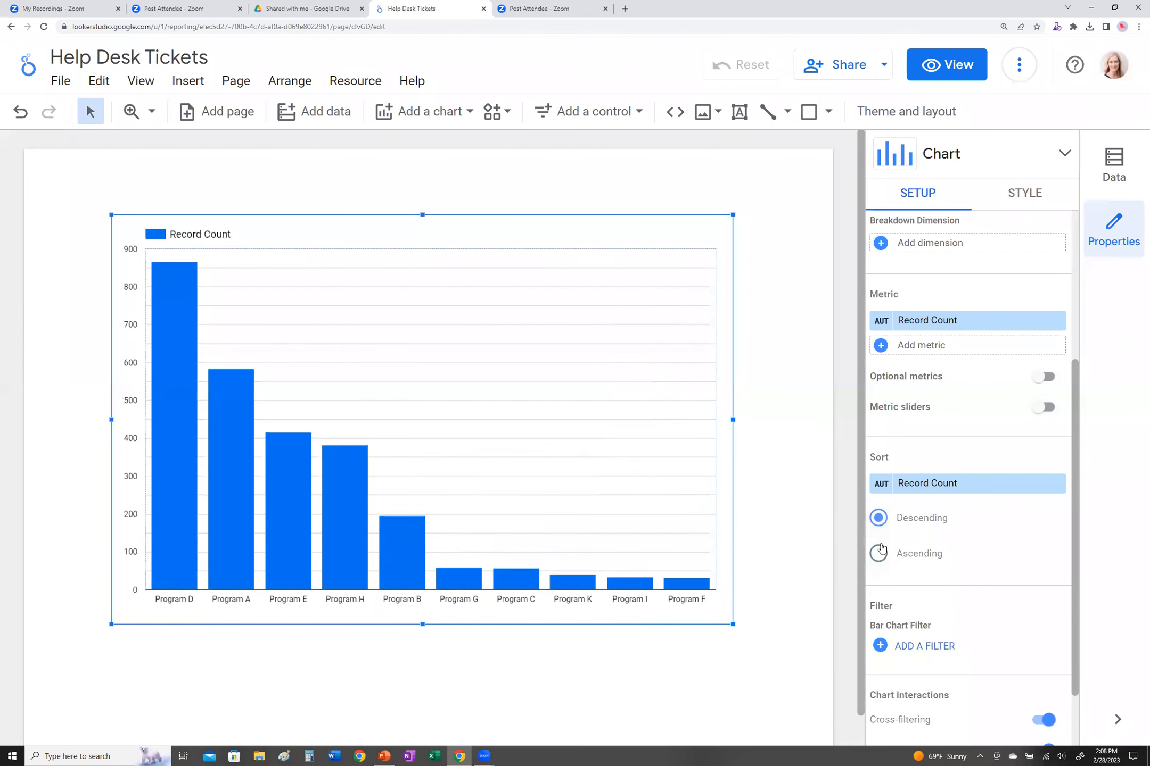
pyautogui.click(879, 555)
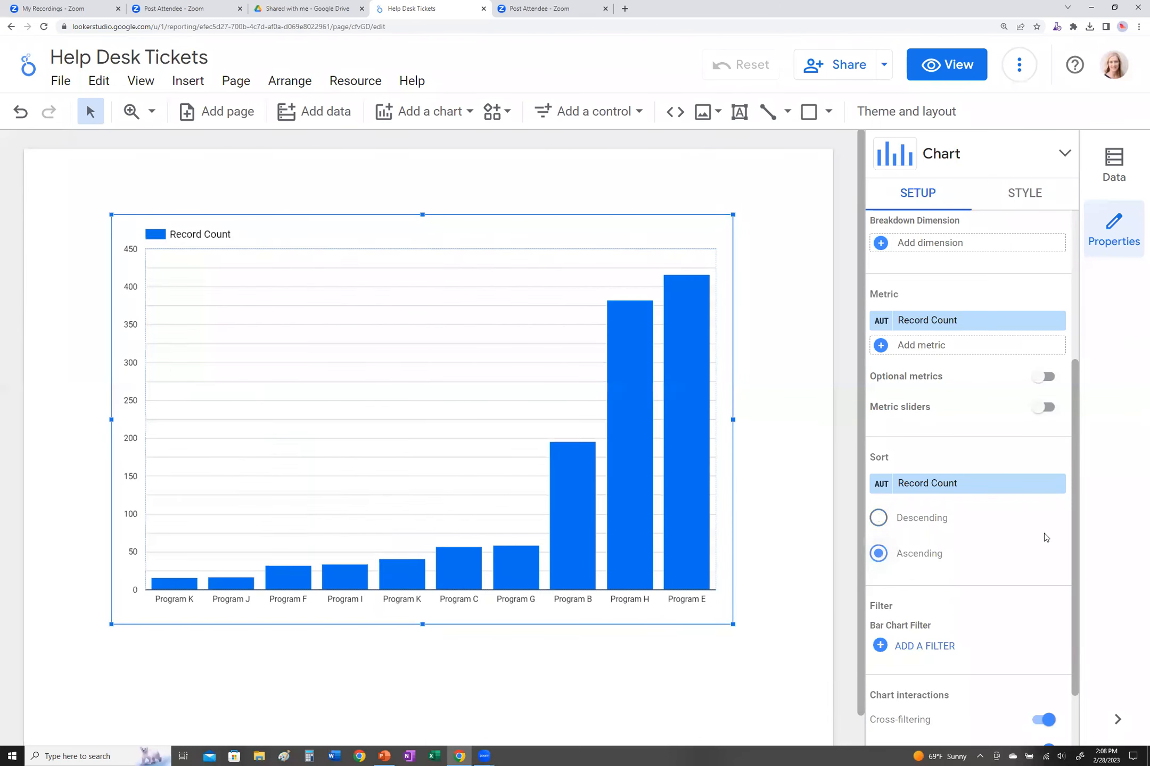
# Step: Set the column chart's background fill to light yellow in its style settings
pyautogui.scroll(-2, 1073, 567)
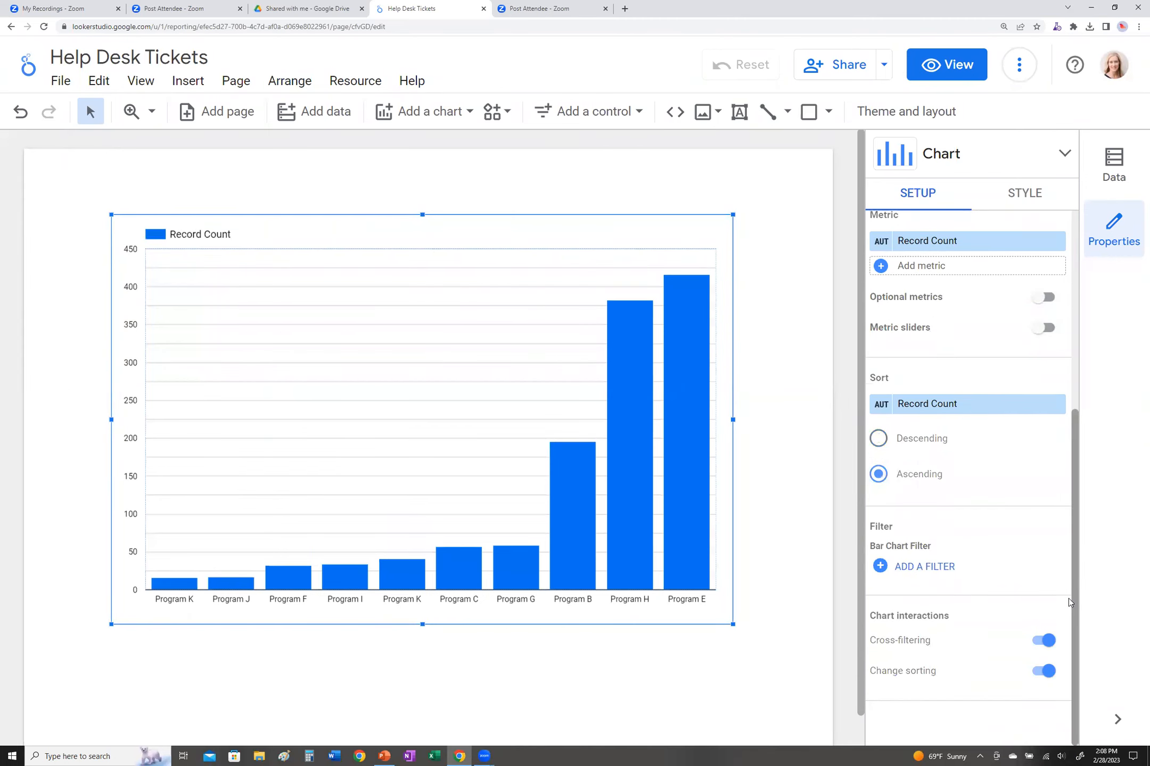
pyautogui.scroll(1, 1073, 557)
pyautogui.moveTo(1073, 524); pyautogui.dragTo(1081, 367)
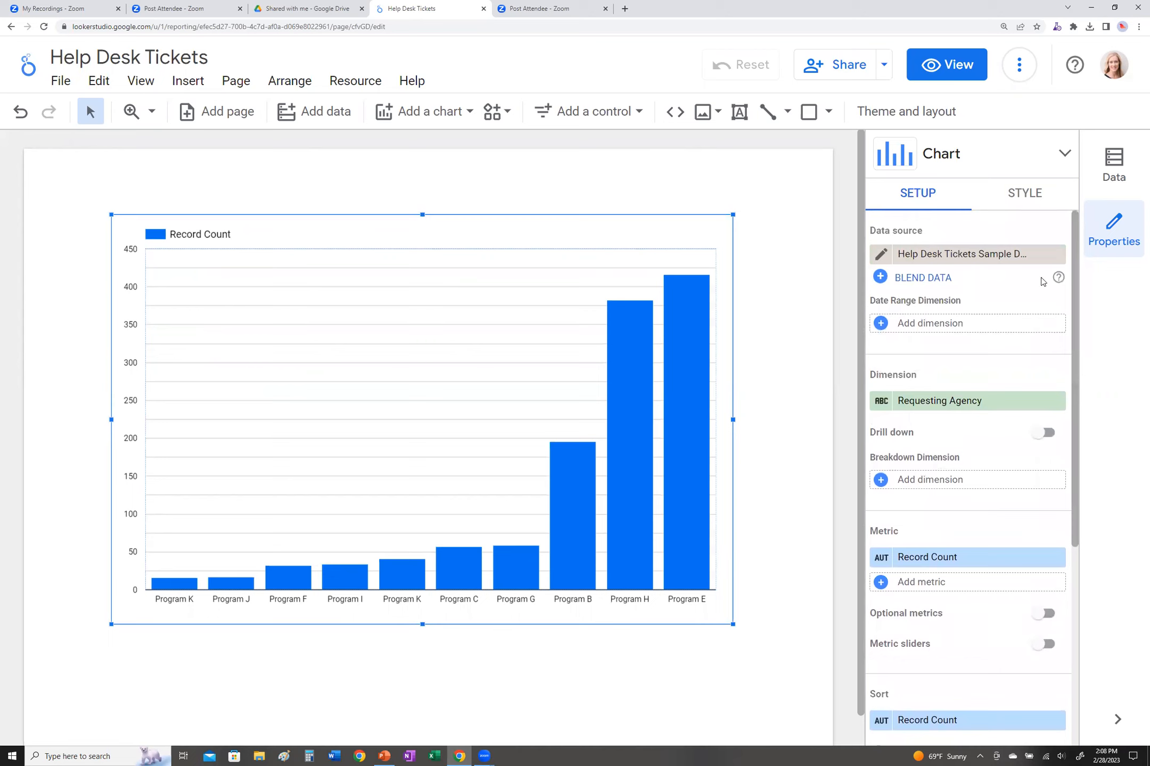
pyautogui.click(1026, 197)
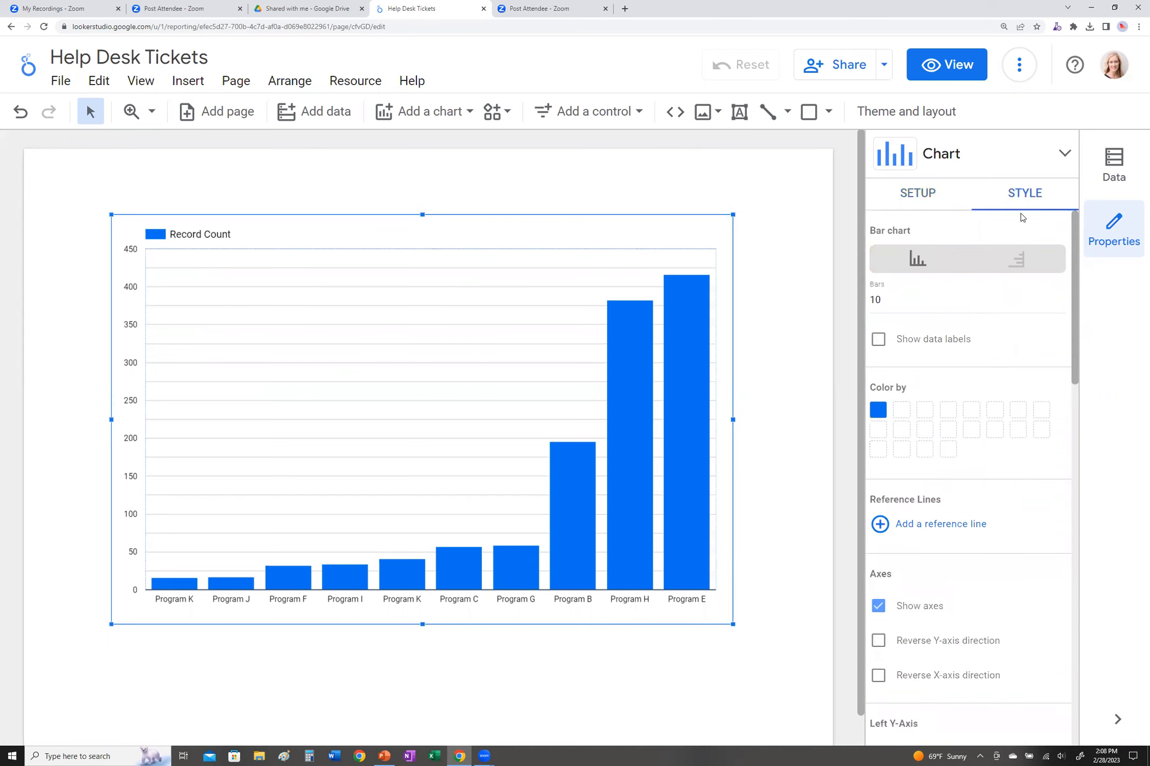
pyautogui.scroll(-2, 1066, 391)
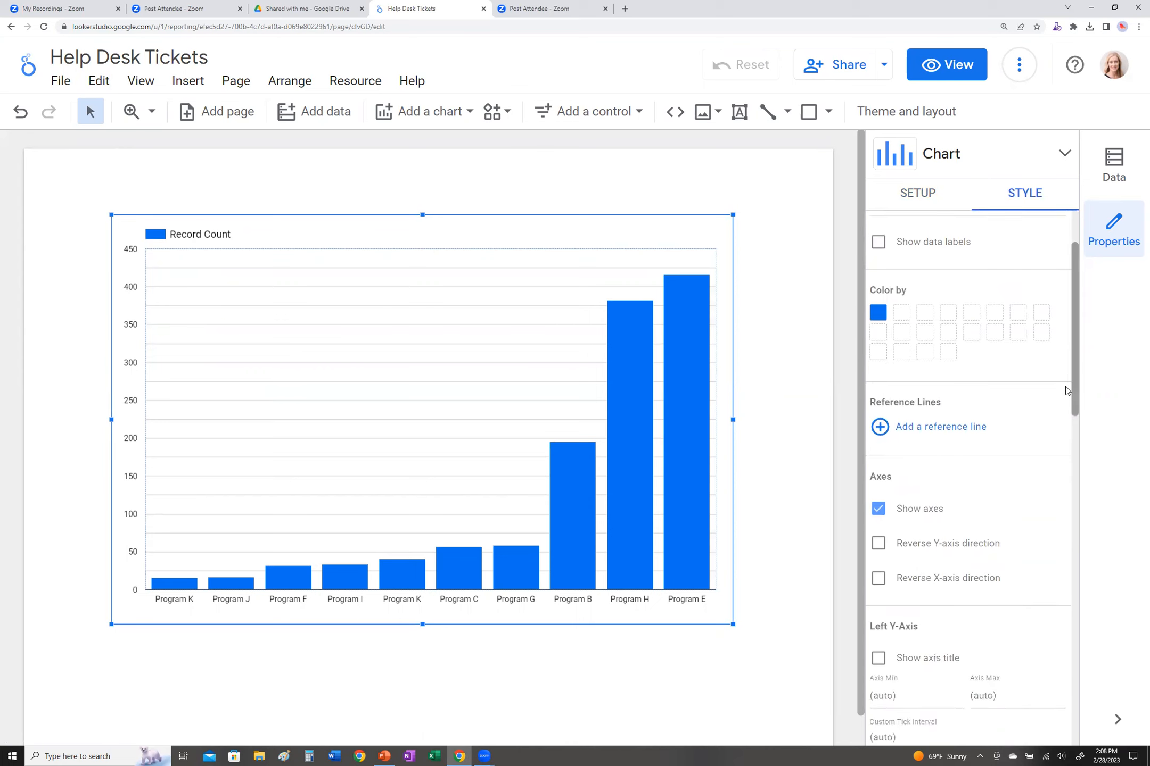
pyautogui.scroll(-8, 1066, 391)
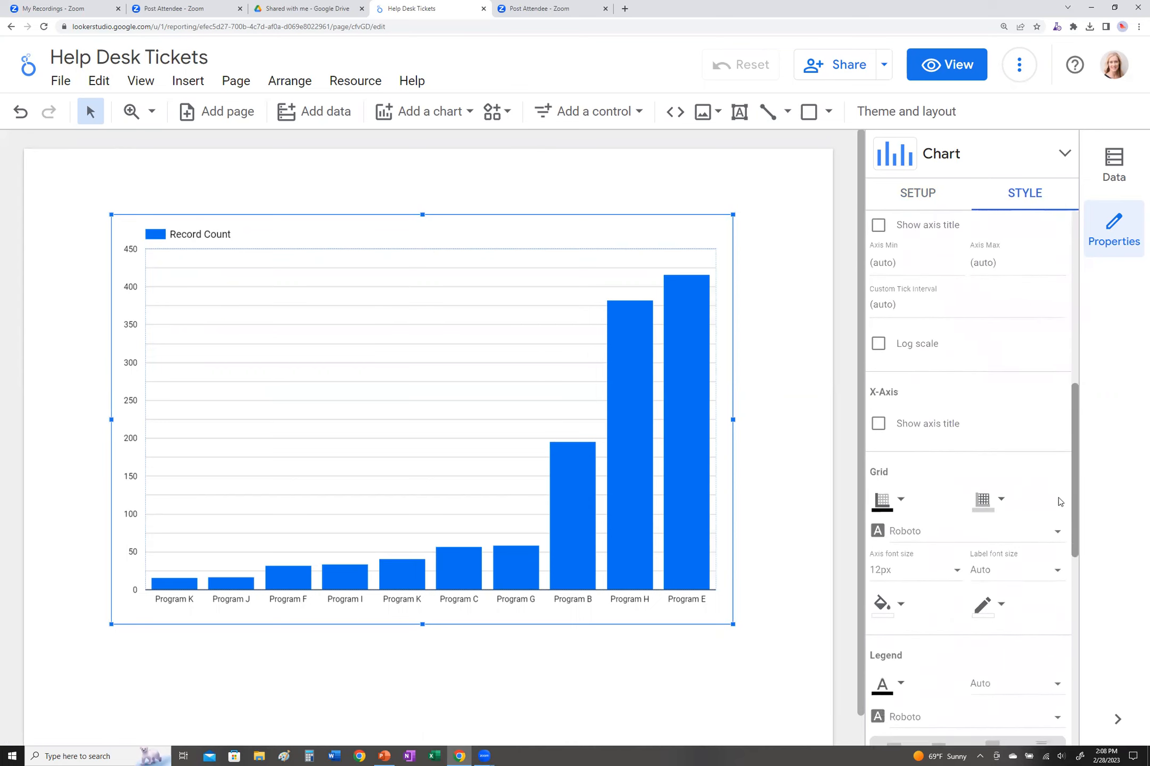
pyautogui.scroll(-7, 1058, 501)
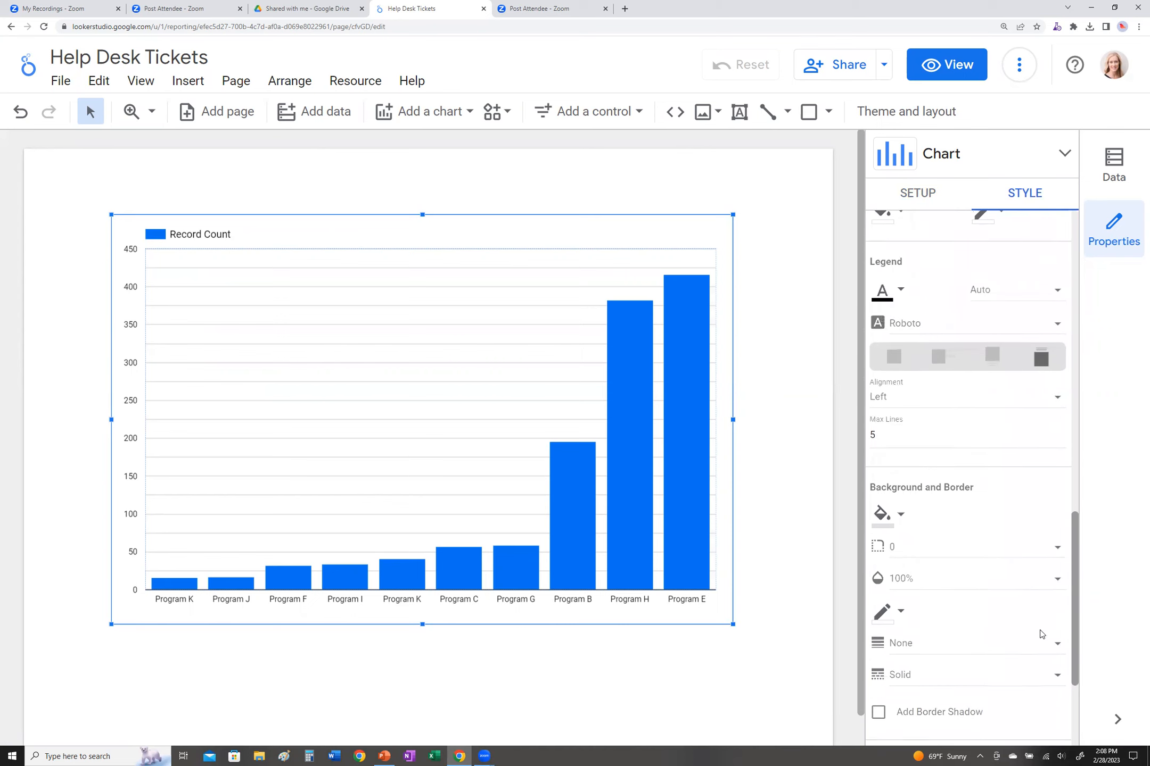
pyautogui.scroll(-1, 1042, 634)
pyautogui.click(882, 456)
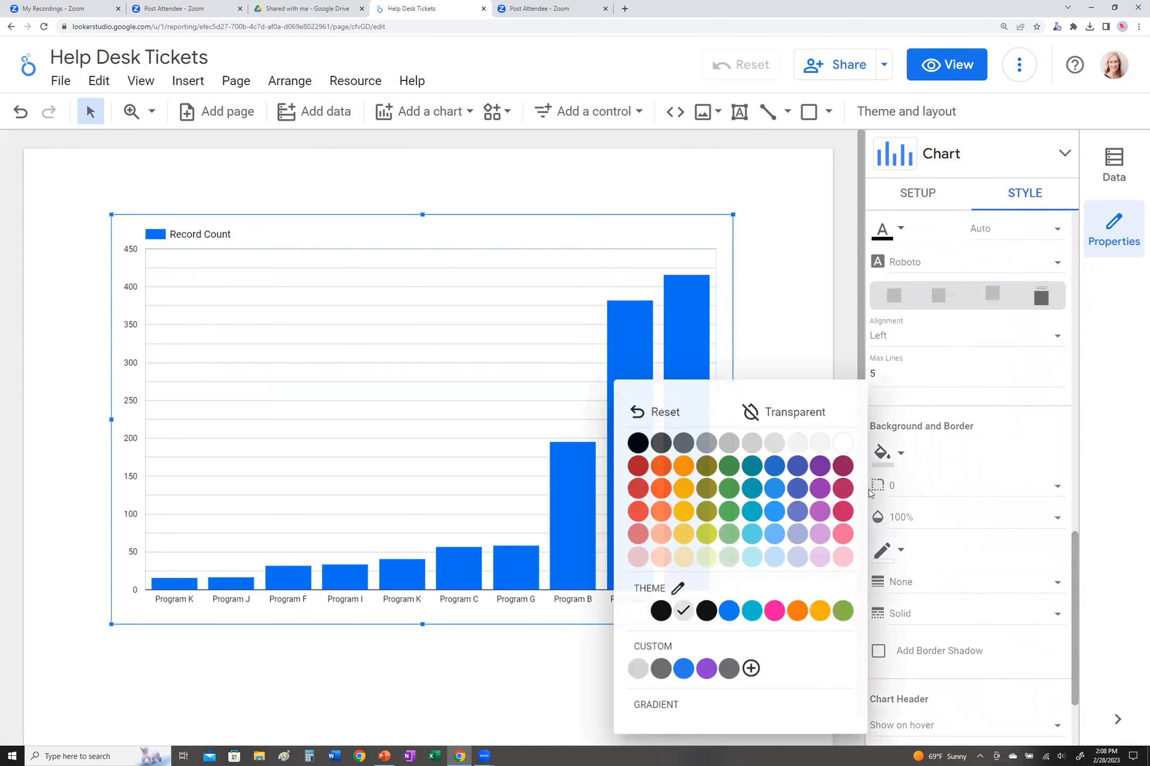
pyautogui.click(681, 559)
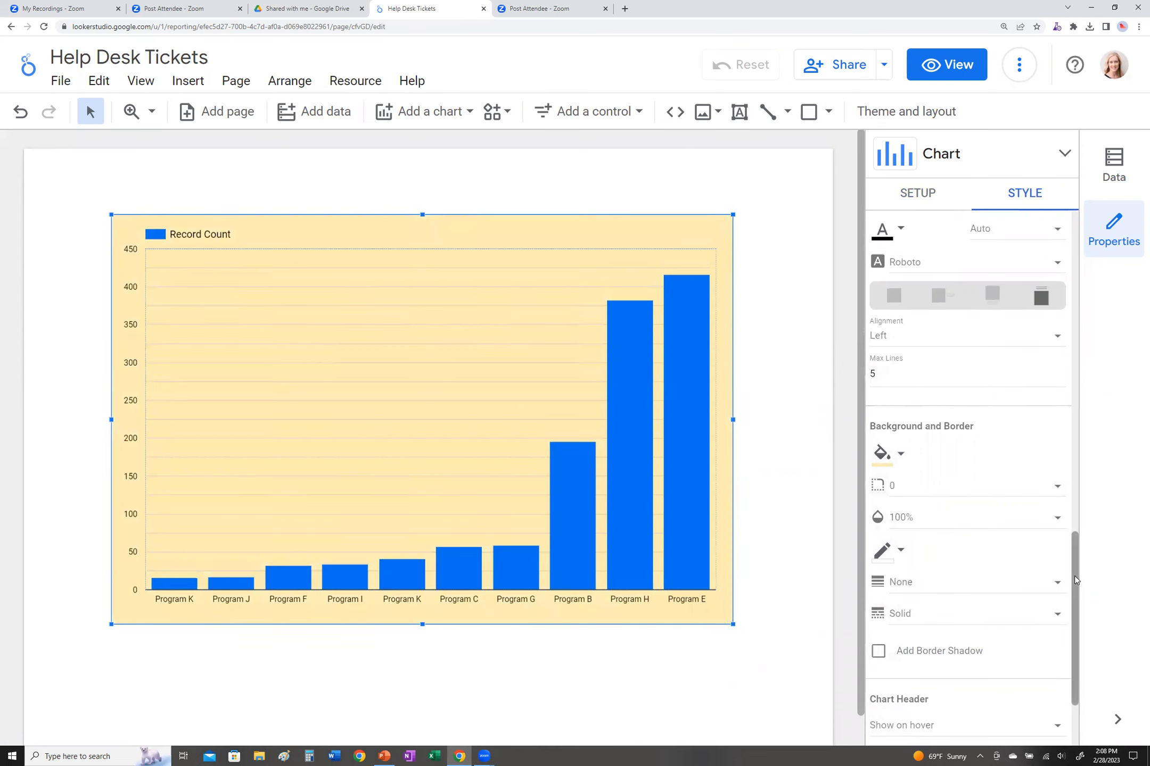
# Step: Change the color of the chart's gridlines to orange
pyautogui.moveTo(1074, 565); pyautogui.dragTo(1071, 472)
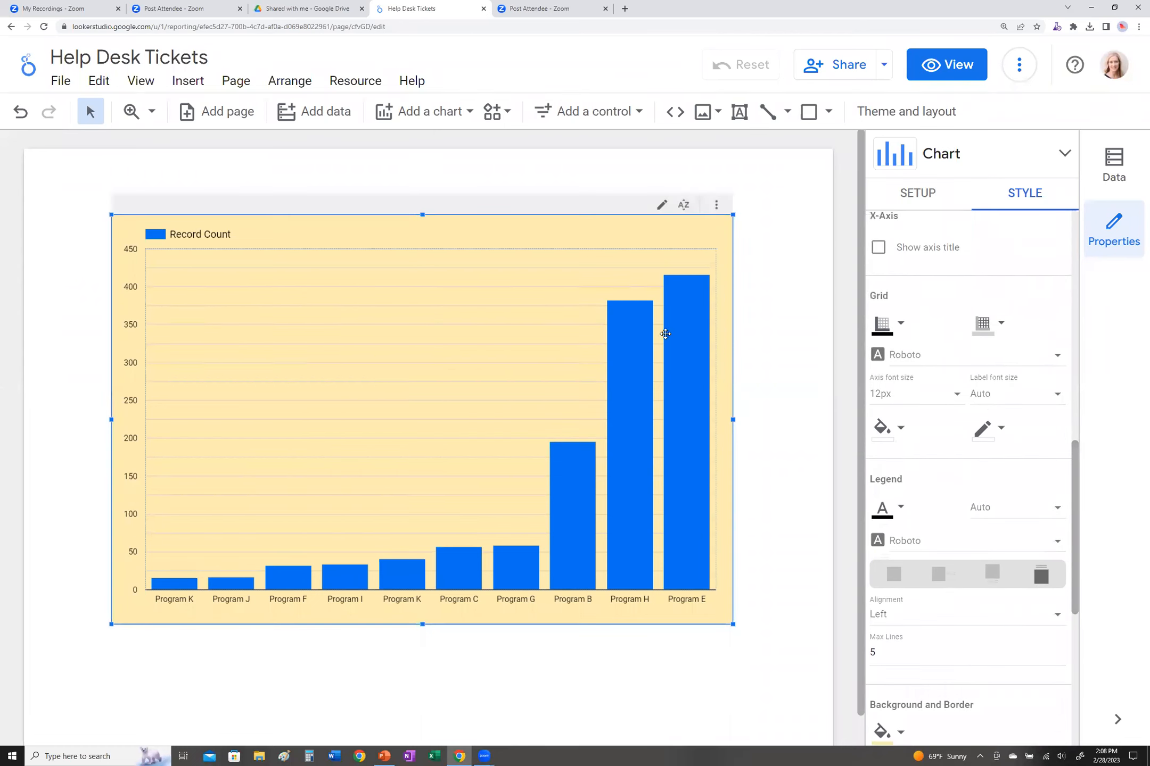
pyautogui.click(999, 326)
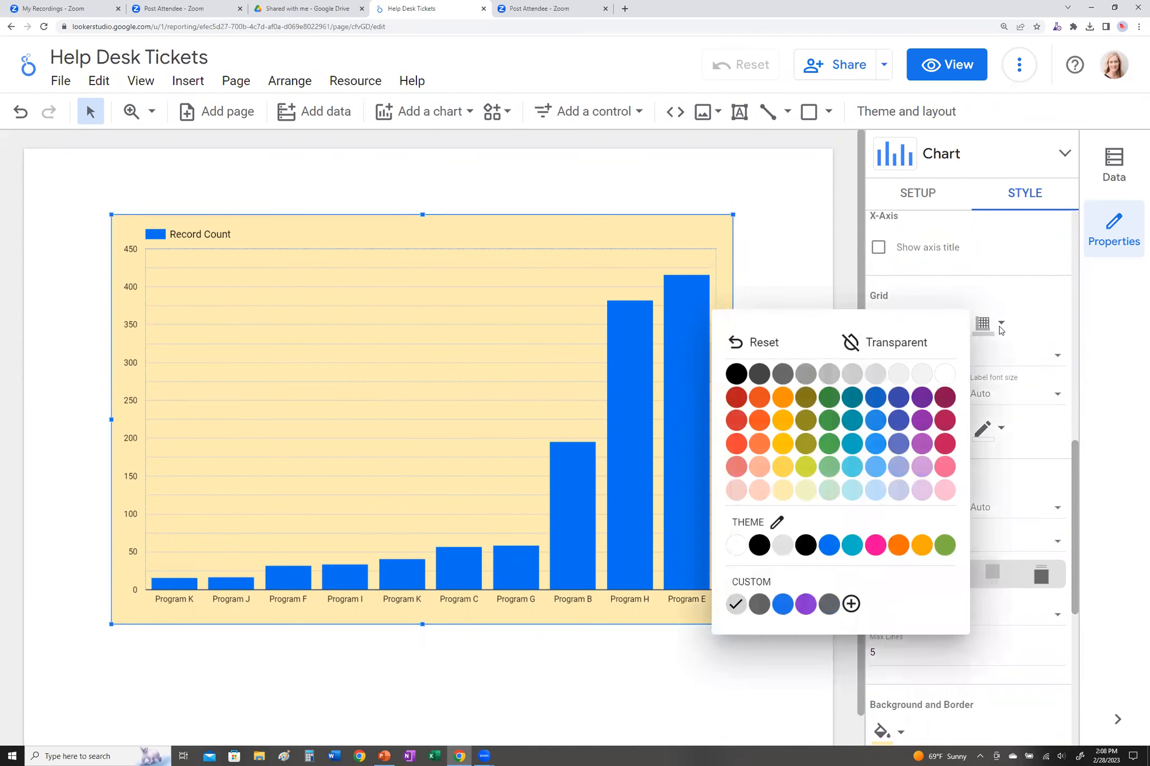
pyautogui.click(760, 421)
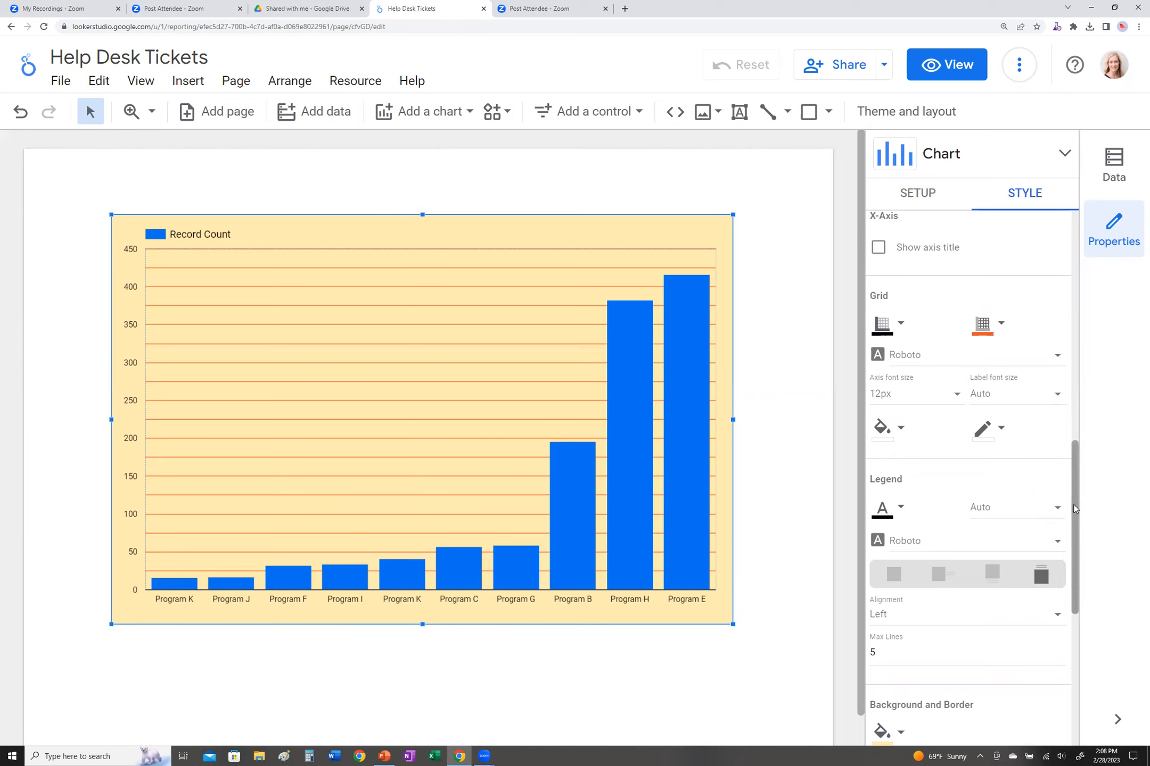
pyautogui.scroll(3, 1071, 501)
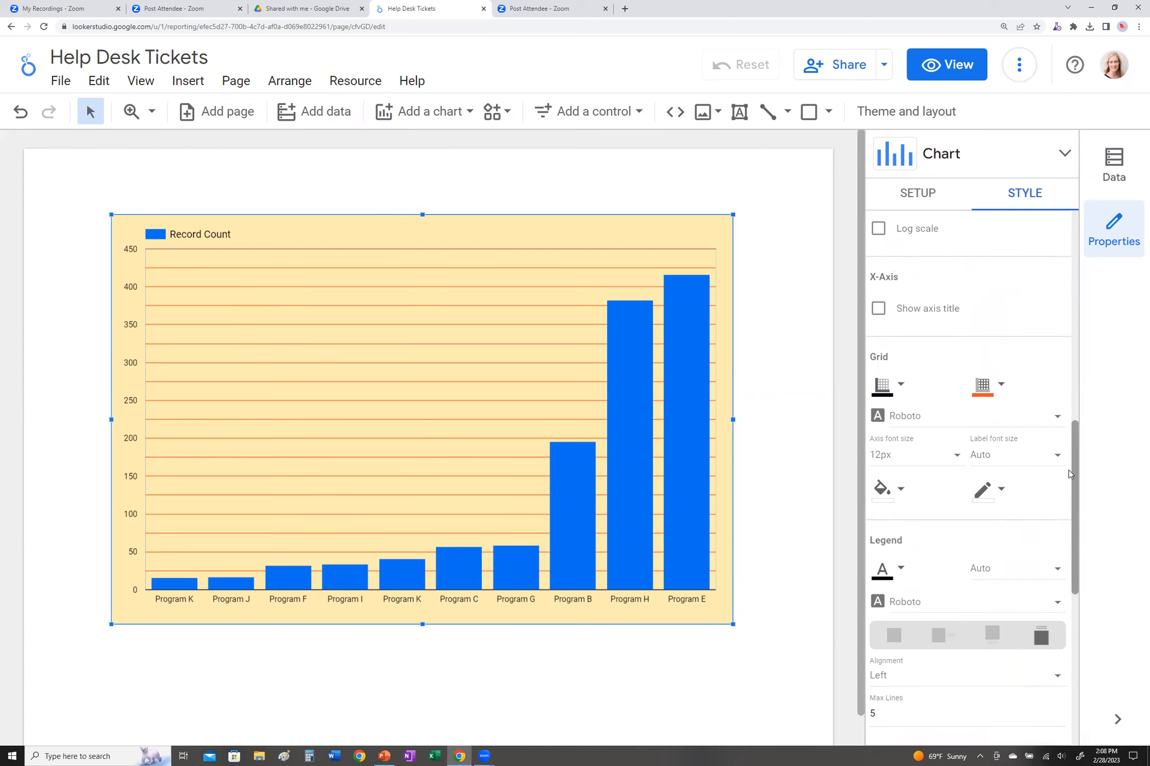
pyautogui.scroll(7, 1067, 443)
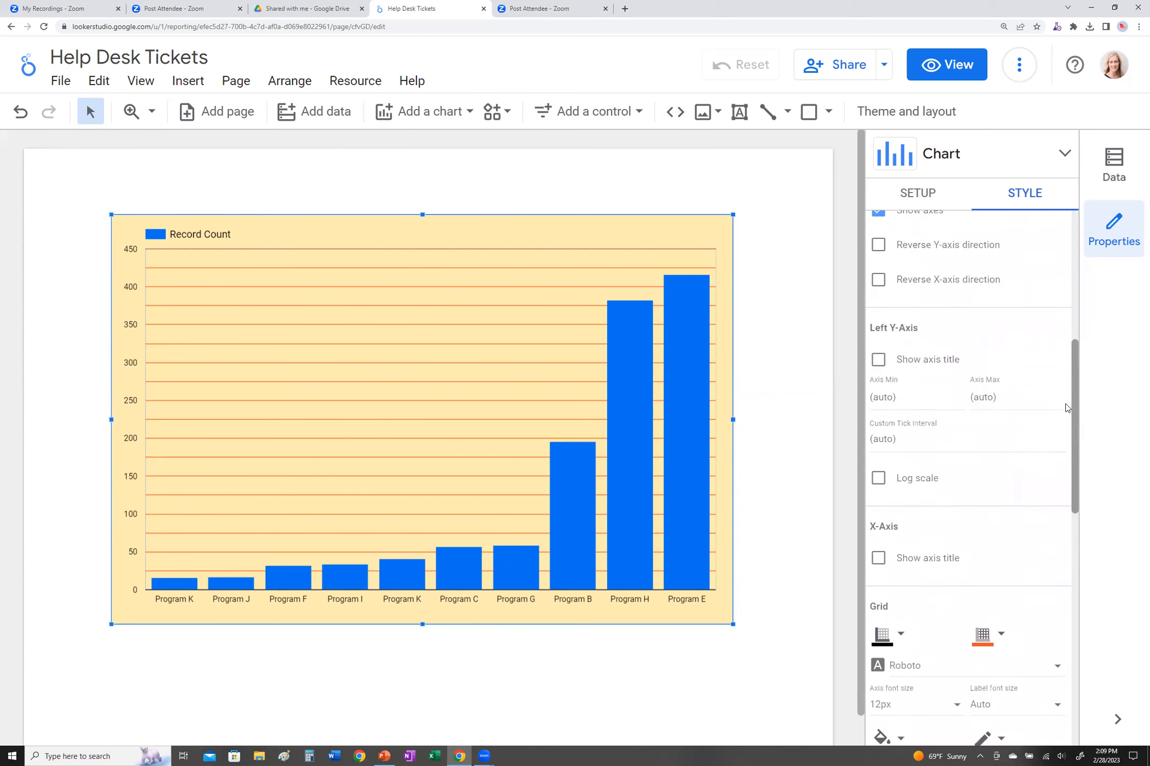
# Step: Add a text box above the column chart's plot area reading "Help Desk TIckets by Requesting Agency"
pyautogui.scroll(4, 1062, 350)
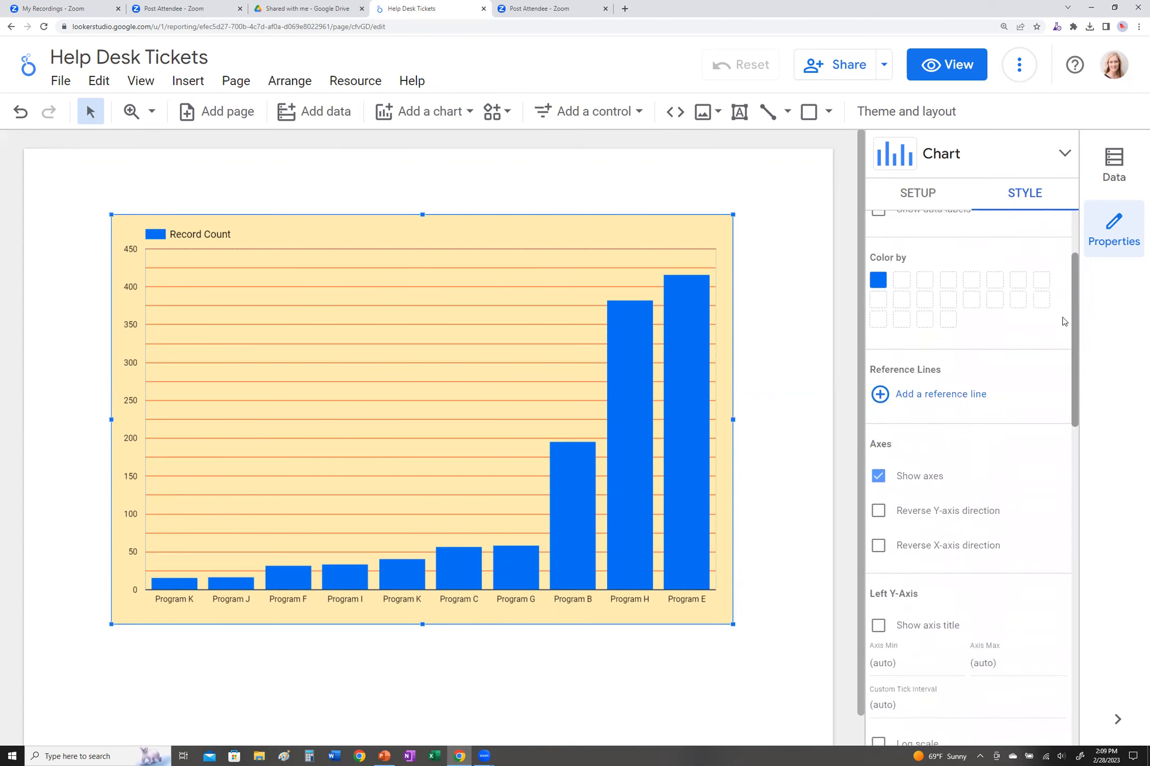
pyautogui.scroll(1, 1059, 306)
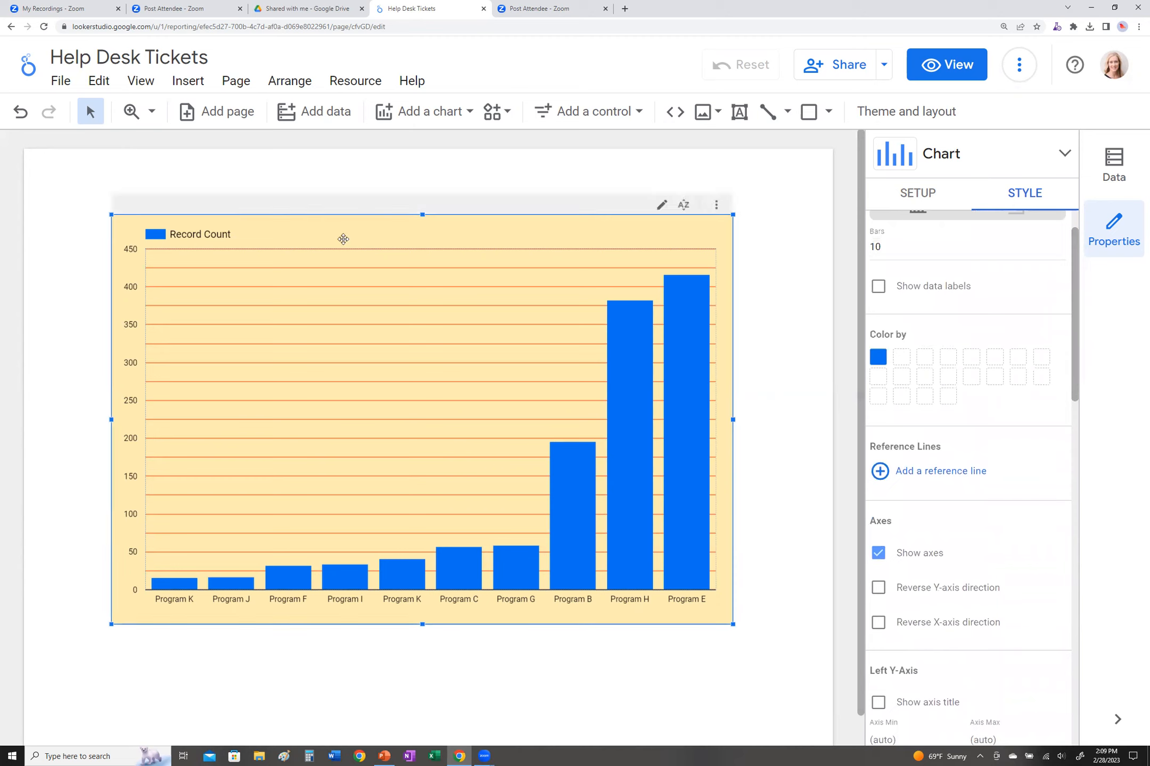
pyautogui.click(740, 112)
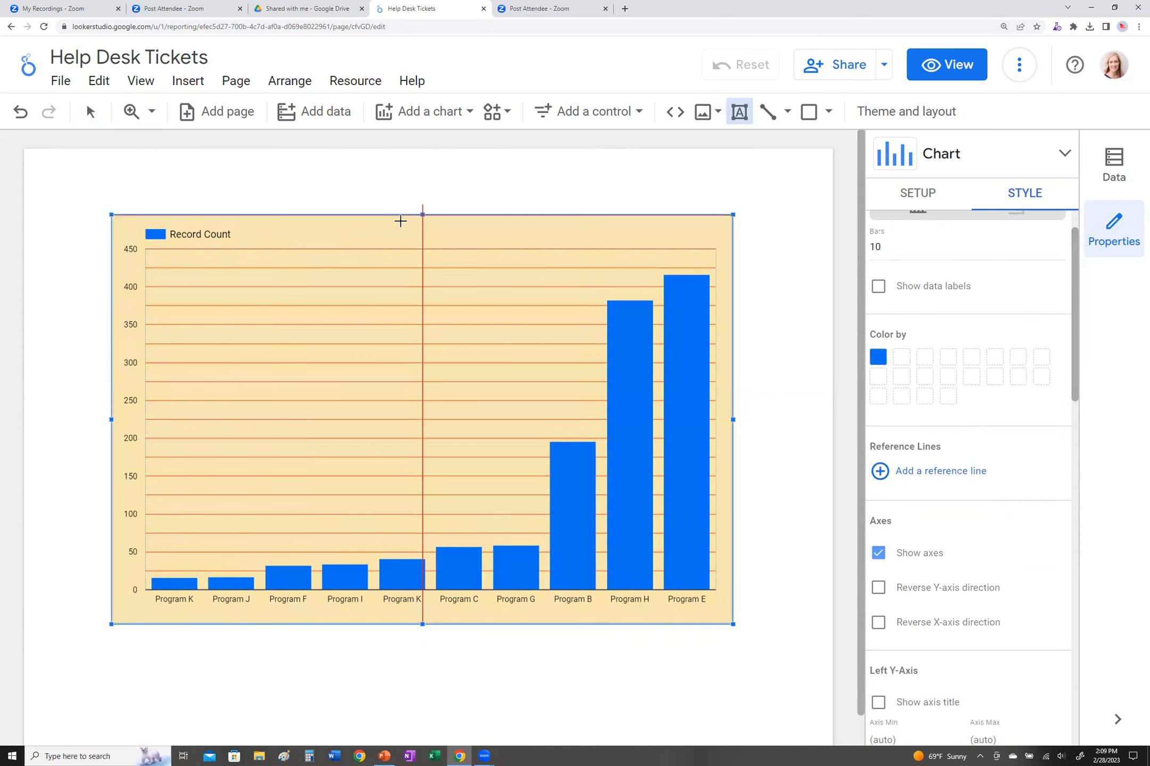
pyautogui.moveTo(343, 229); pyautogui.dragTo(550, 250)
pyautogui.write('He')
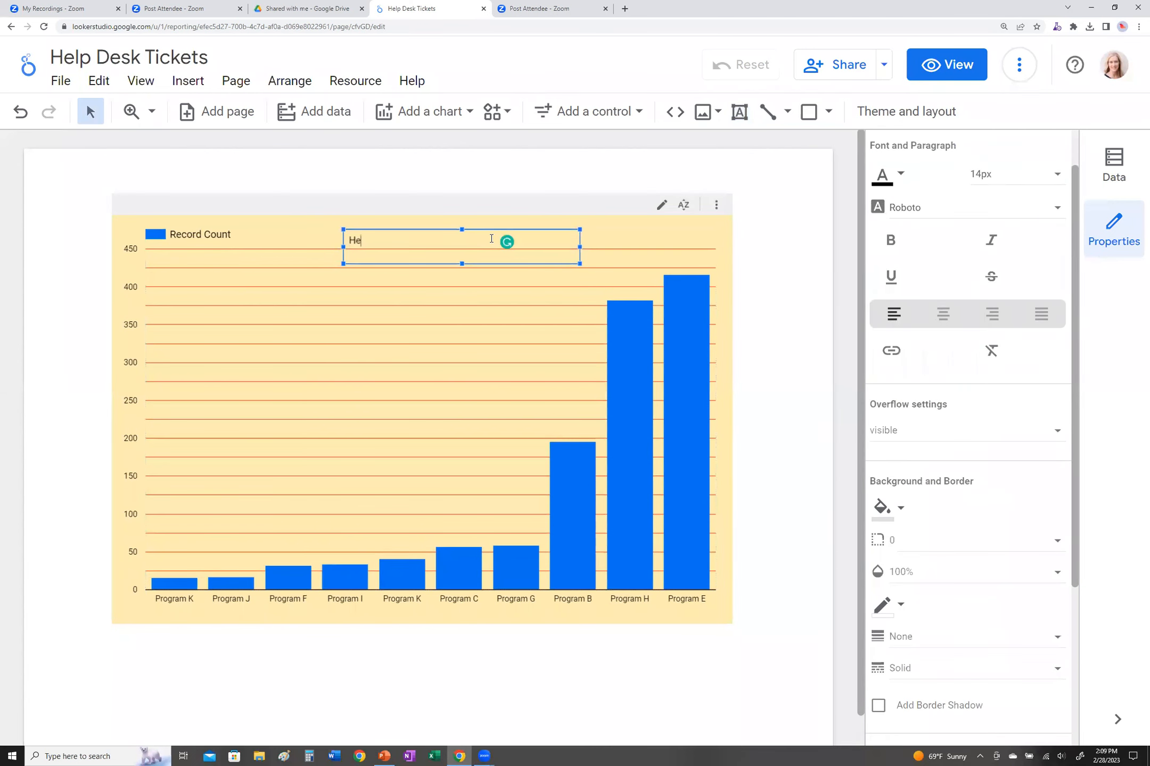
pyautogui.write('lp Desk TIckets B')
pyautogui.press('BackSpace')
pyautogui.write('by re')
pyautogui.press('BackSpace')
pyautogui.press('BackSpace')
pyautogui.write('Requesting Agency')
# Step: Format the whole chart title as bold 20px text and widen its text box to the right
pyautogui.hotkey('ctrl', 'a')
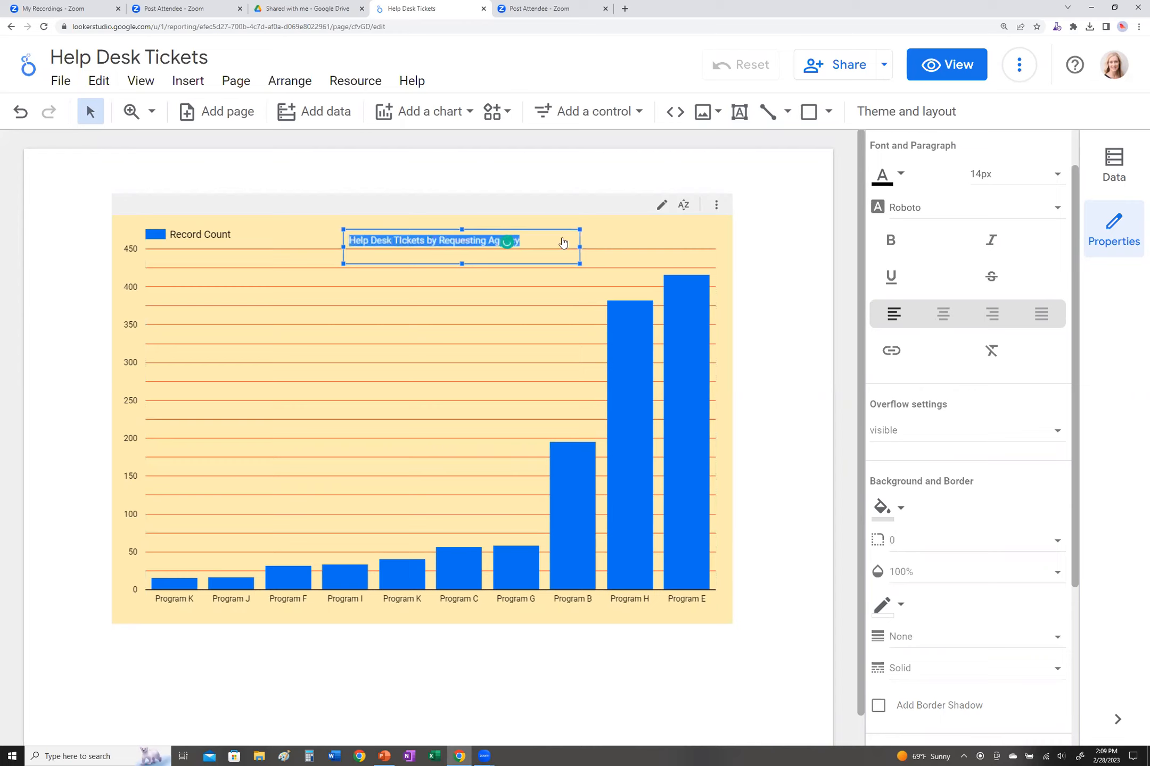
pyautogui.click(1037, 181)
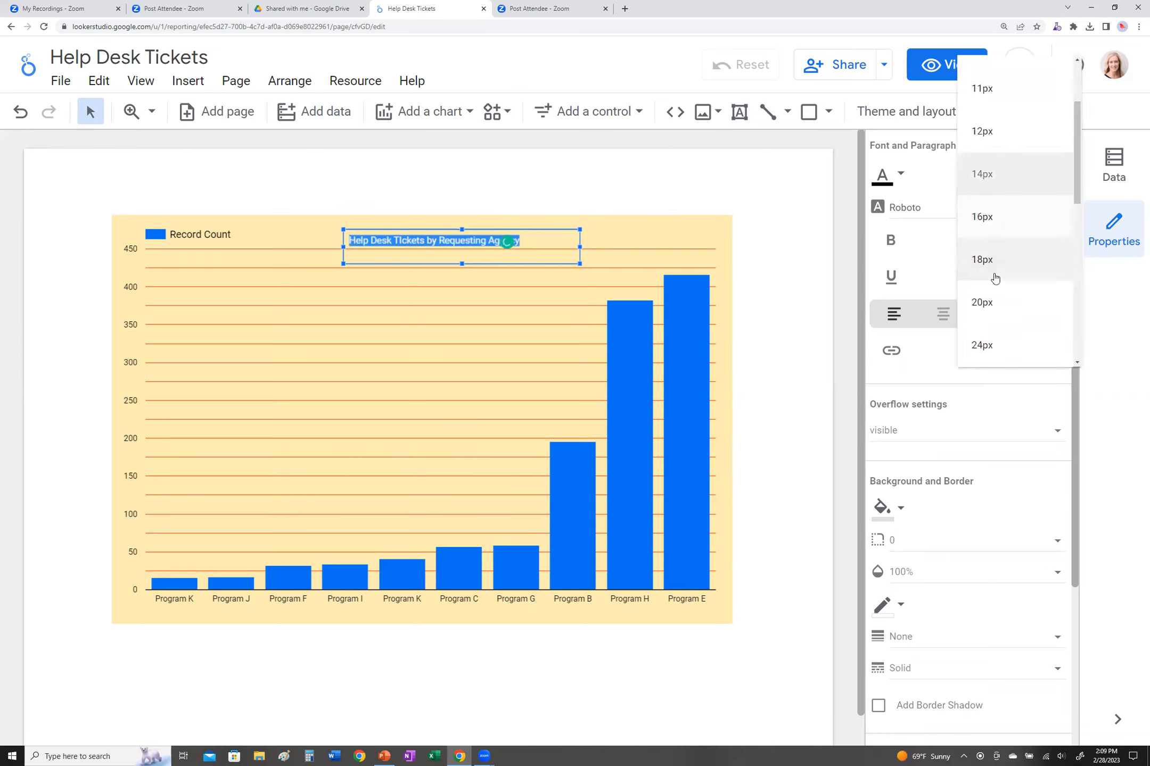
pyautogui.click(966, 289)
pyautogui.hotkey('ctrl', 'b')
pyautogui.click(606, 247)
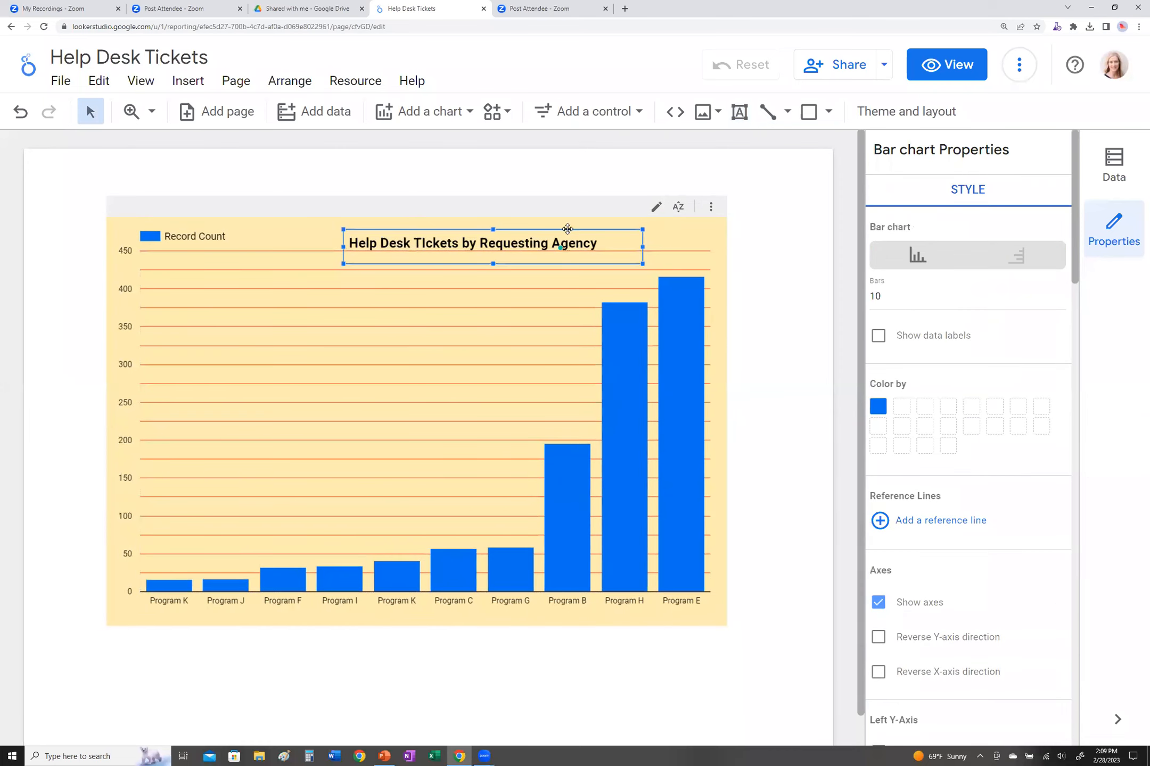
# Step: Move the title text box left and slightly up so it is centered above the chart's bars
pyautogui.click(567, 229)
pyautogui.moveTo(566, 230); pyautogui.dragTo(509, 231)
pyautogui.click(765, 260)
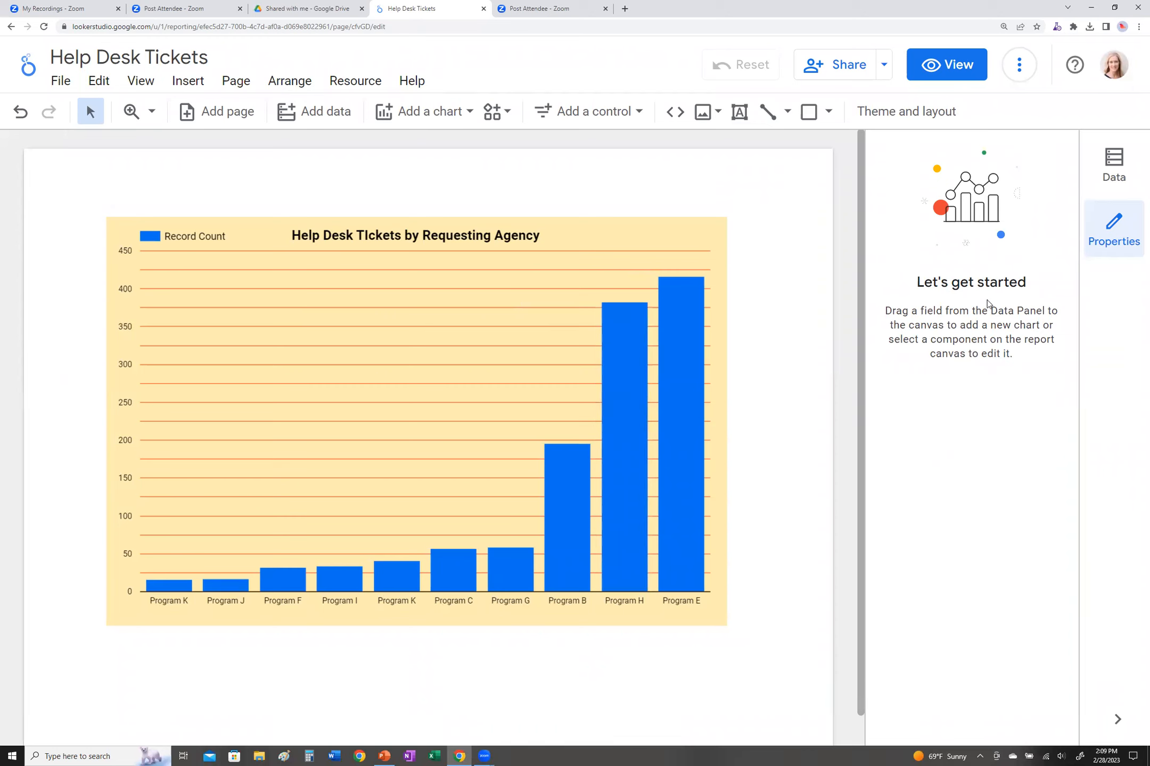
# Step: Add a scorecard over the empty upper-left area of the column chart
pyautogui.click(458, 339)
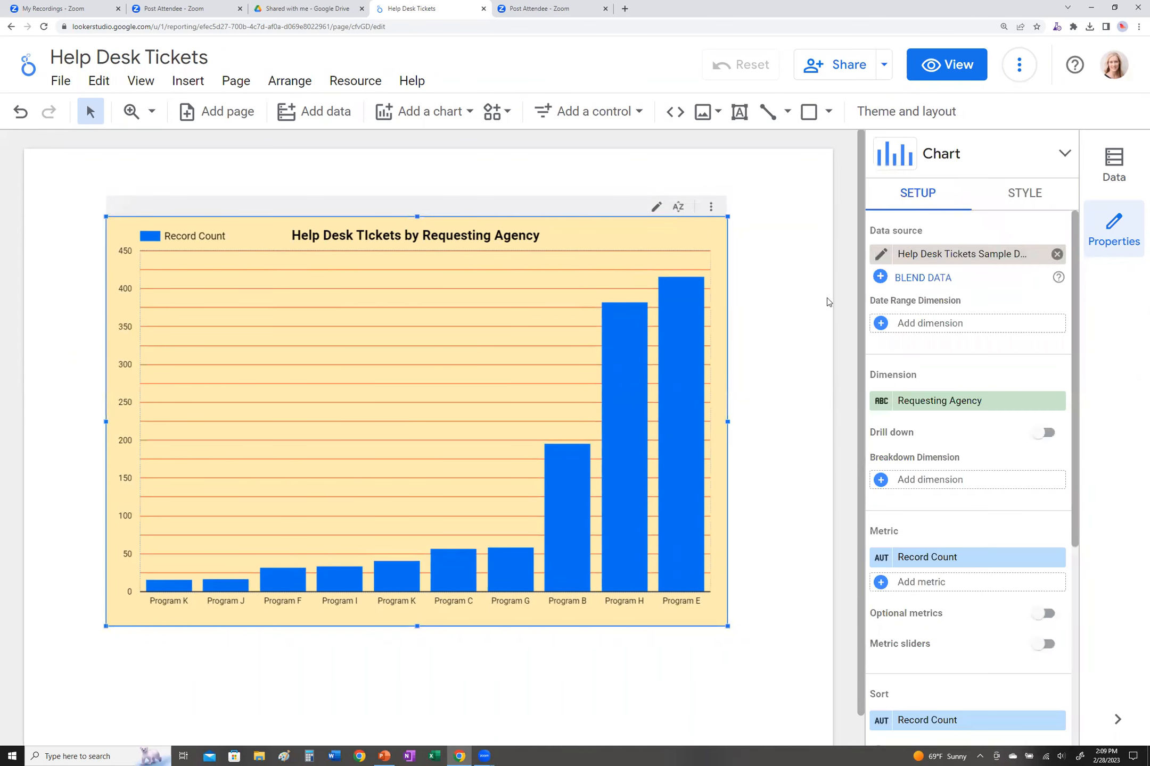
pyautogui.click(751, 306)
pyautogui.click(428, 111)
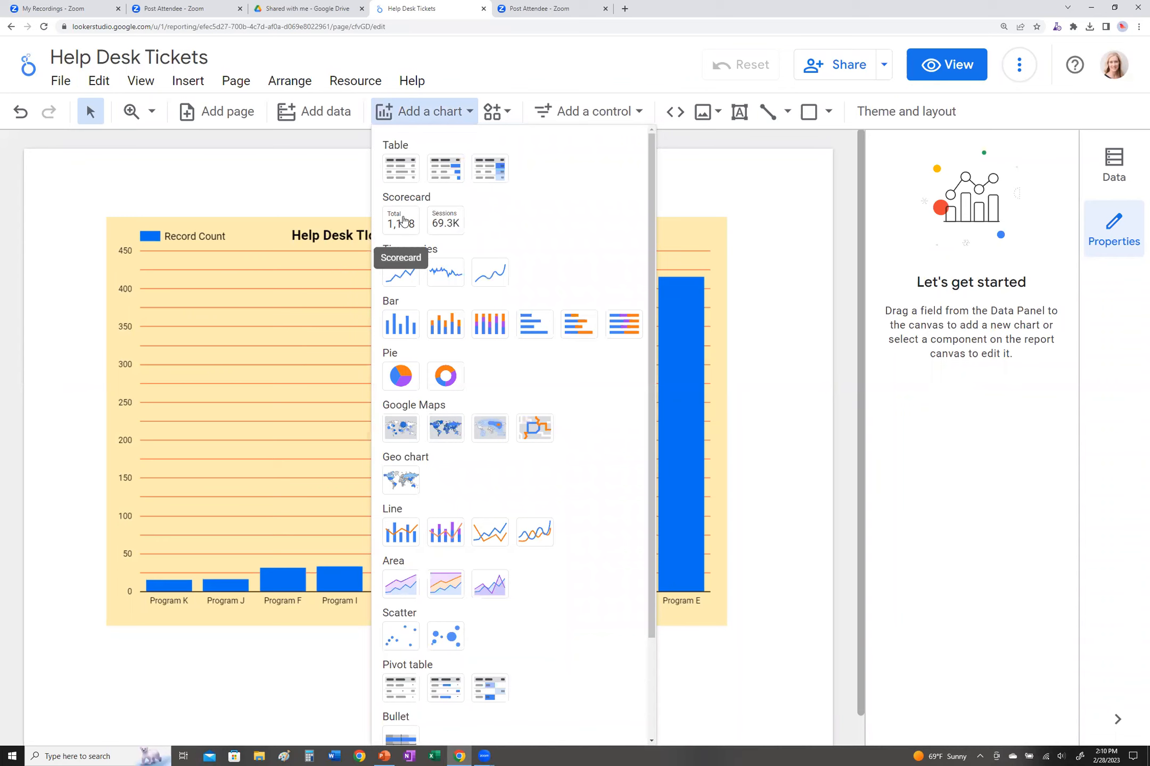
pyautogui.click(403, 221)
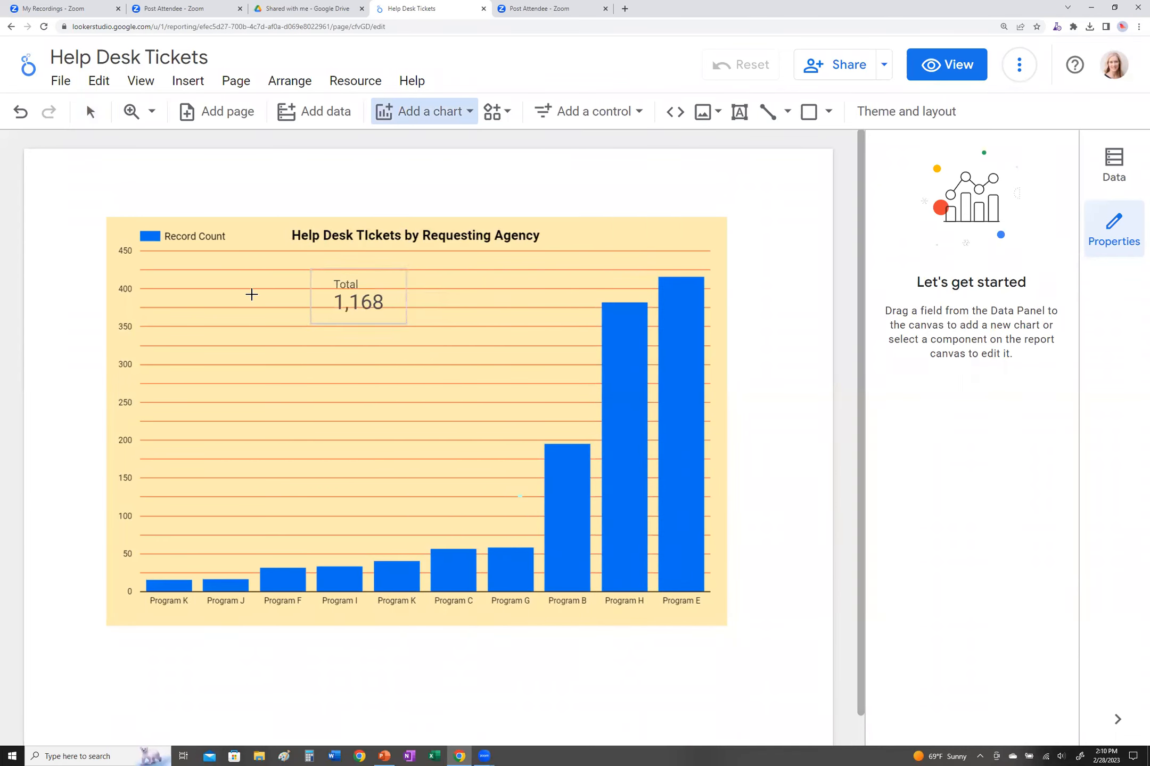
pyautogui.click(224, 302)
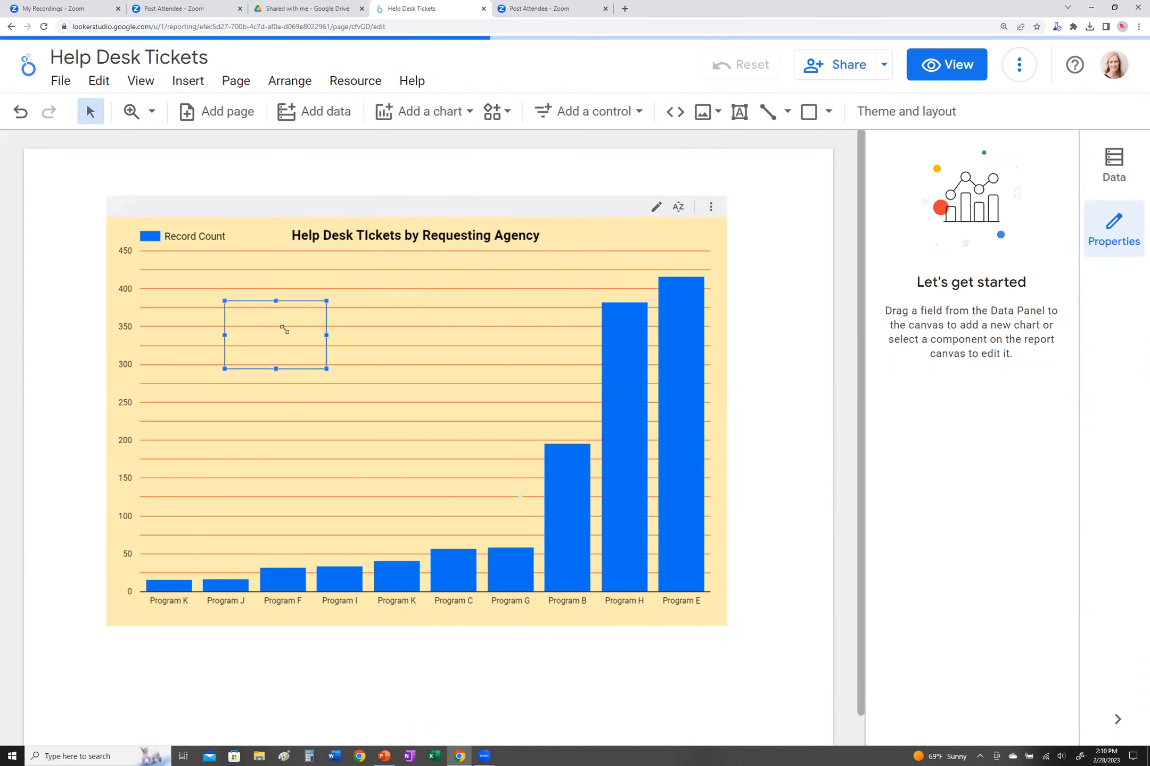
# Step: Set the scorecard's background fill to light purple in its style settings
pyautogui.click(1025, 192)
pyautogui.scroll(-5, 969, 426)
pyautogui.click(884, 477)
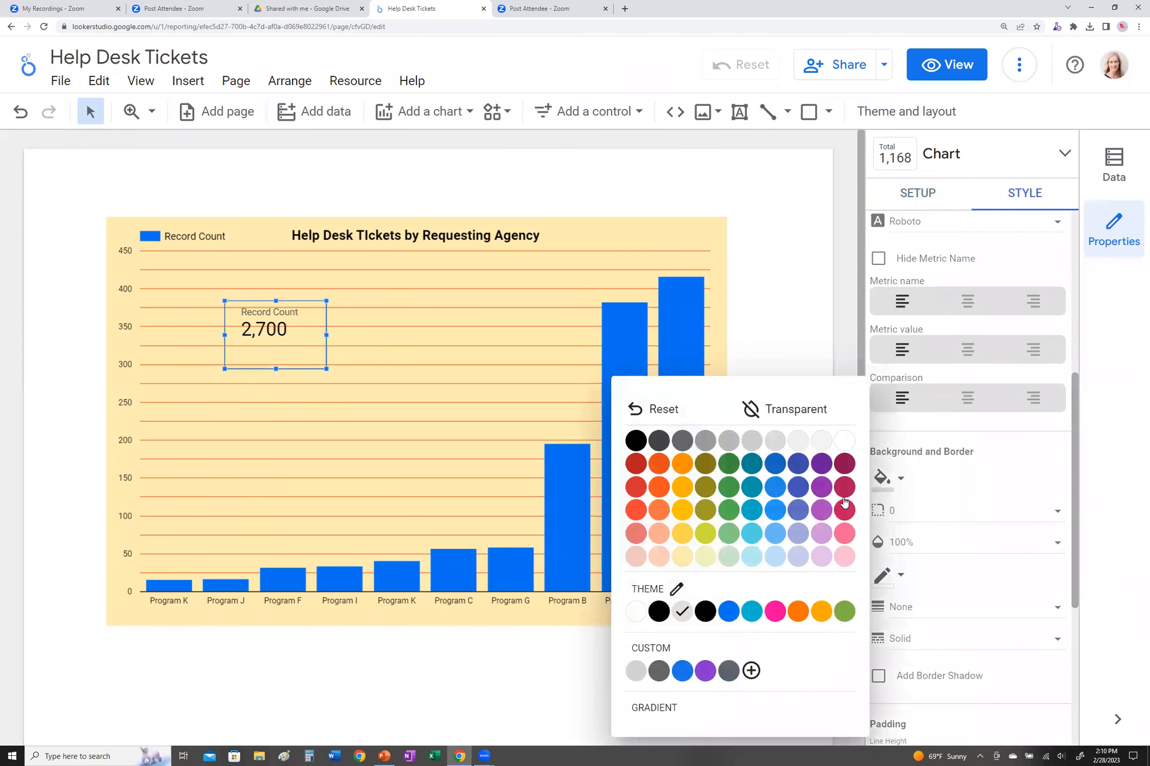
pyautogui.click(819, 535)
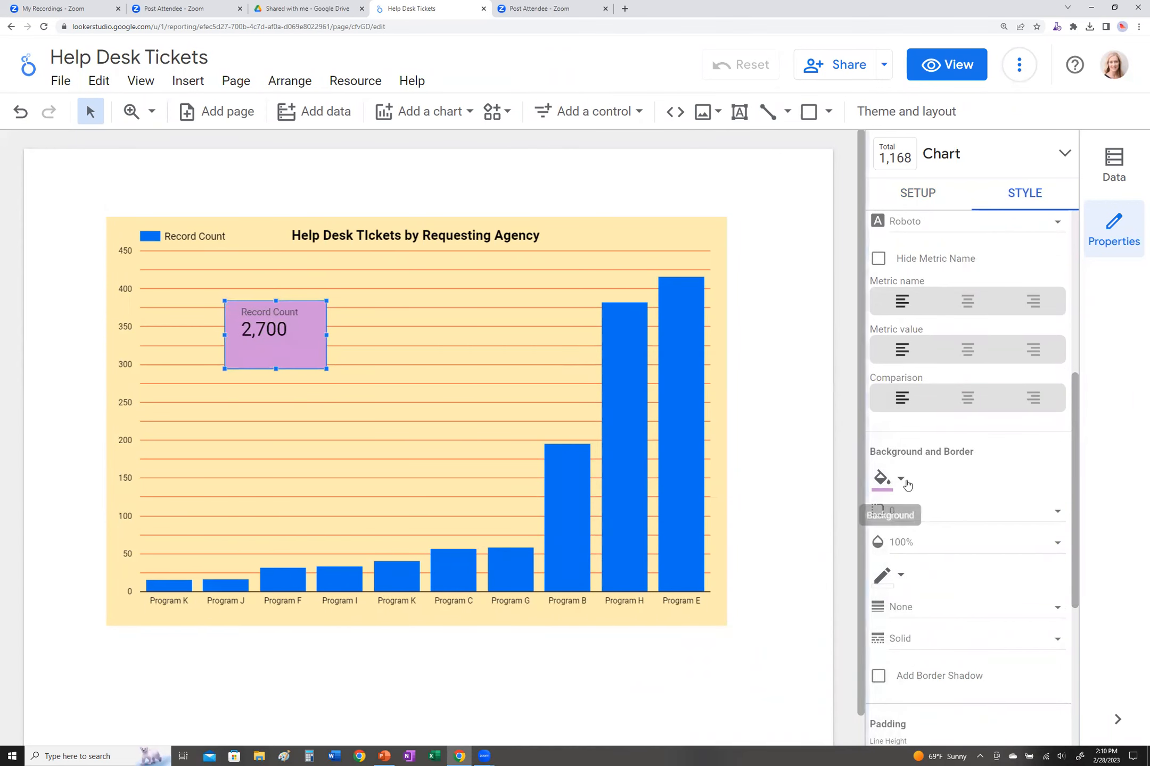
pyautogui.scroll(4, 1009, 506)
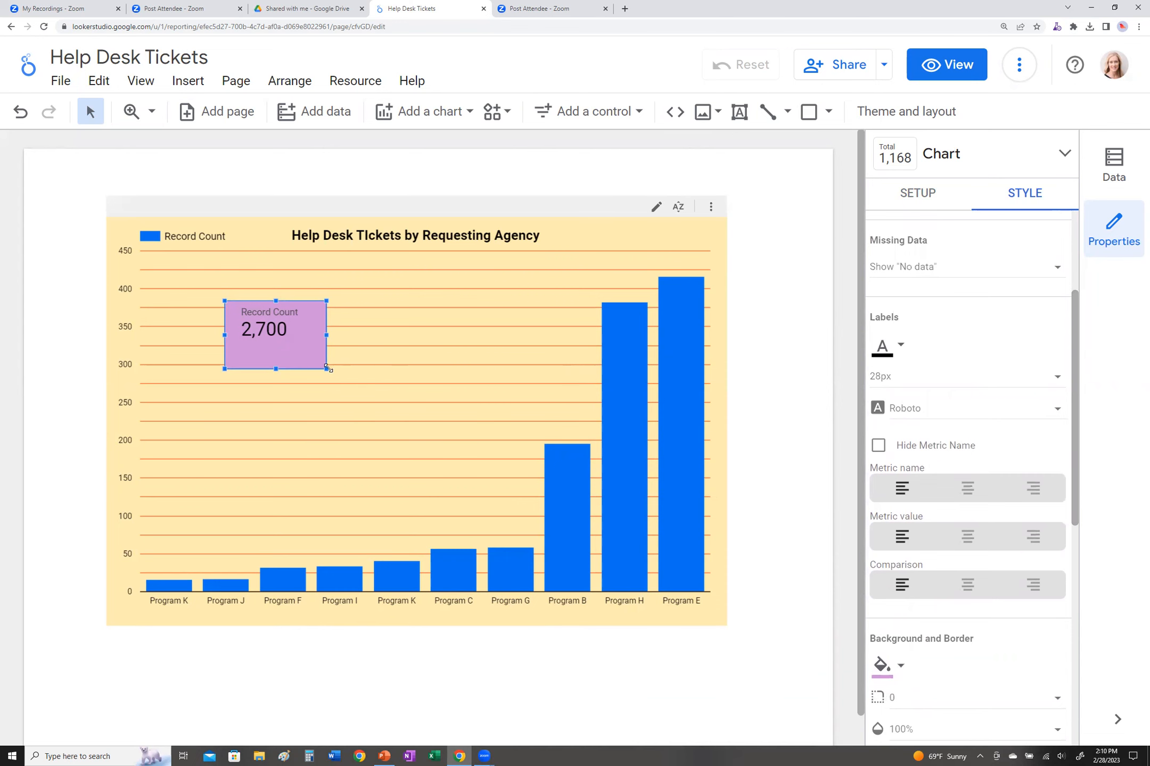
# Step: Shift the column chart slightly up and left, and make the scorecard slightly smaller
pyautogui.click(302, 350)
pyautogui.click(302, 350)
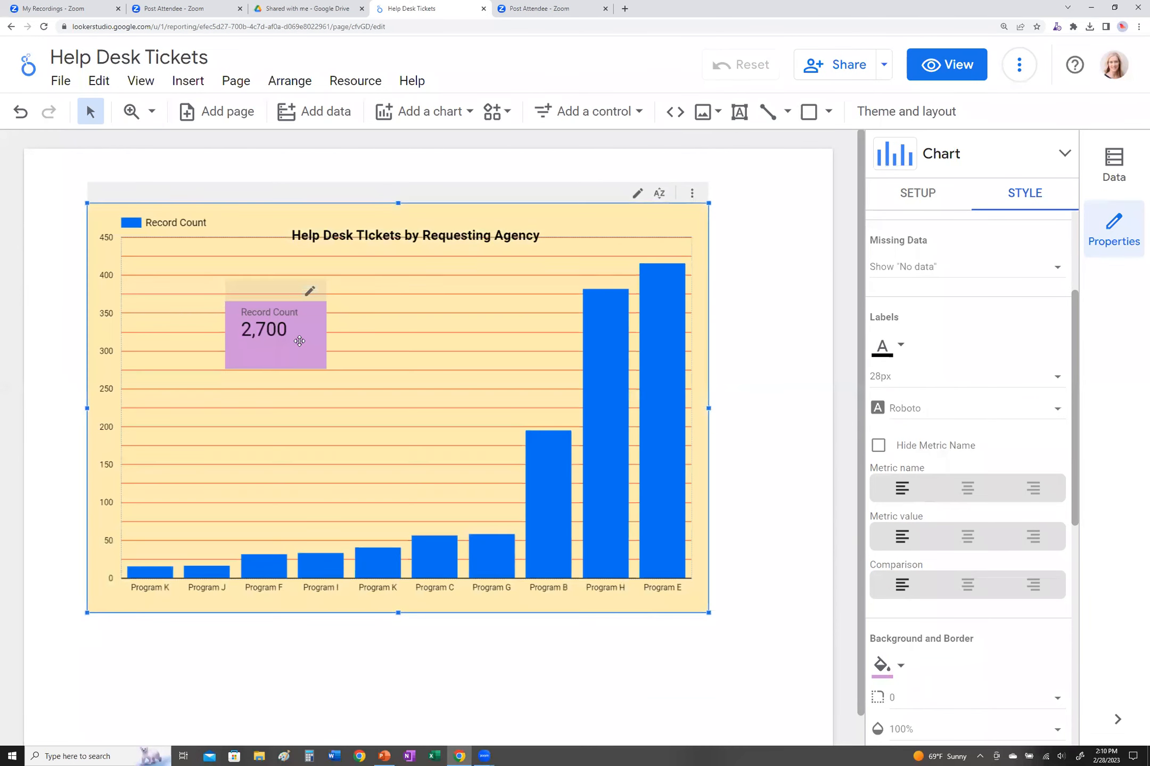
pyautogui.moveTo(324, 367)
pyautogui.mouseDown()
pyautogui.moveTo(299, 352)
pyautogui.moveTo(316, 366)
pyautogui.mouseUp()
# Step: Filter the scorecard by the Program B, Program E and Program C bars in turn, and clear the selection
pyautogui.click(347, 378)
pyautogui.click(362, 383)
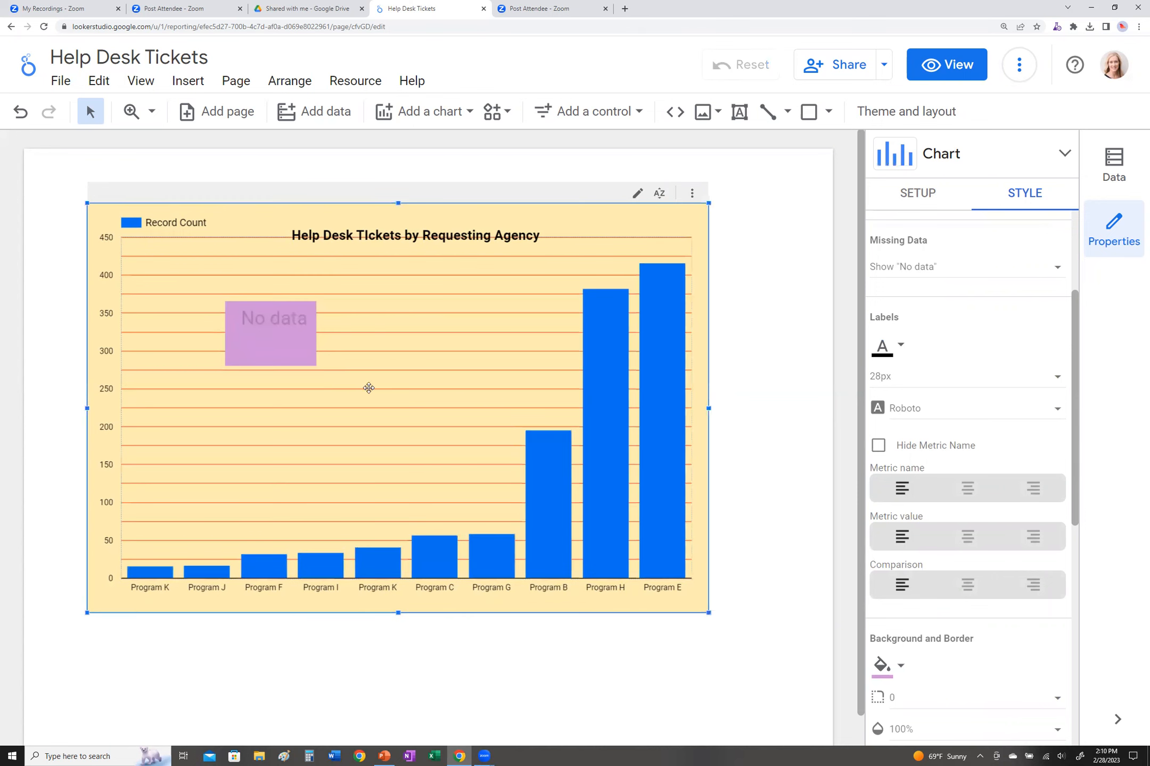
pyautogui.click(539, 455)
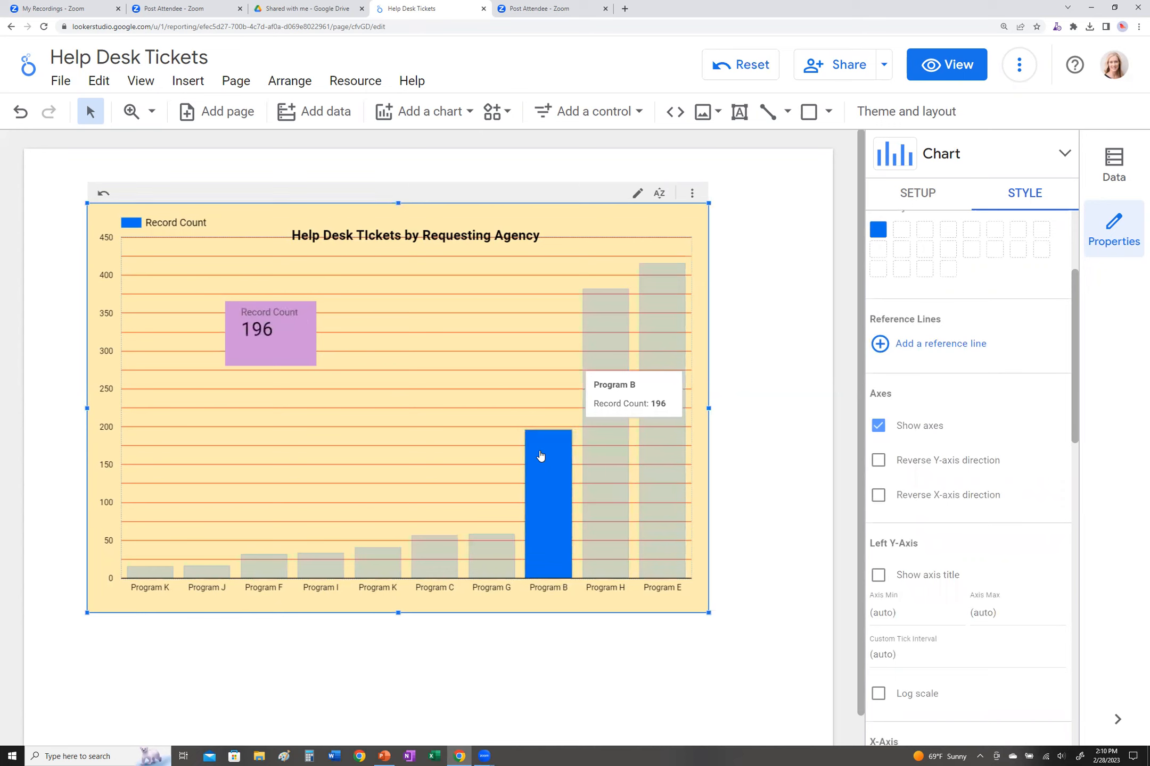
pyautogui.click(657, 430)
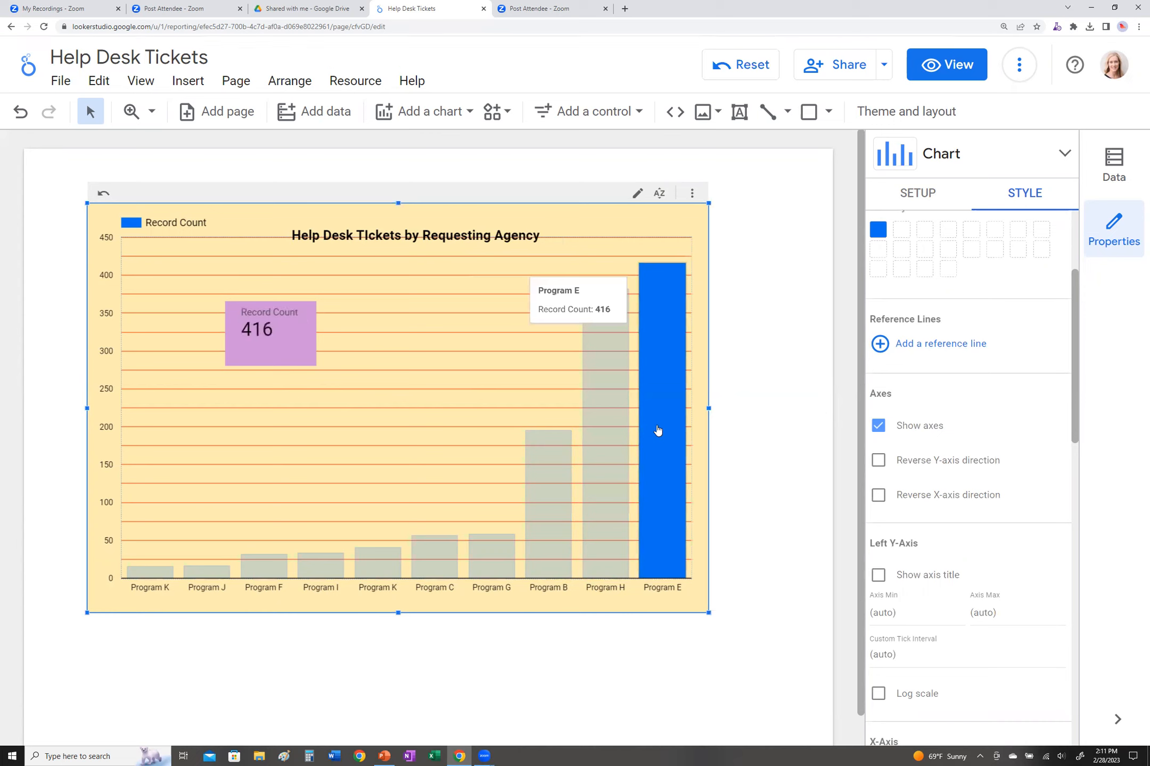
pyautogui.click(452, 556)
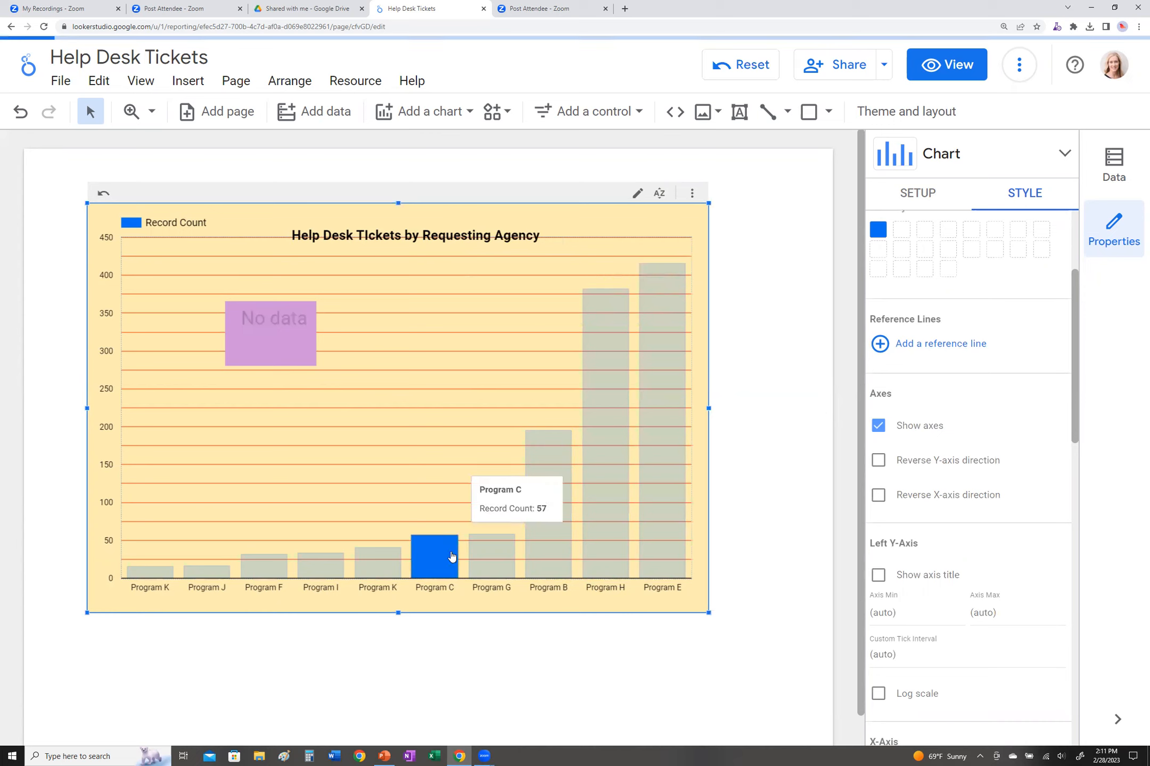
pyautogui.click(427, 401)
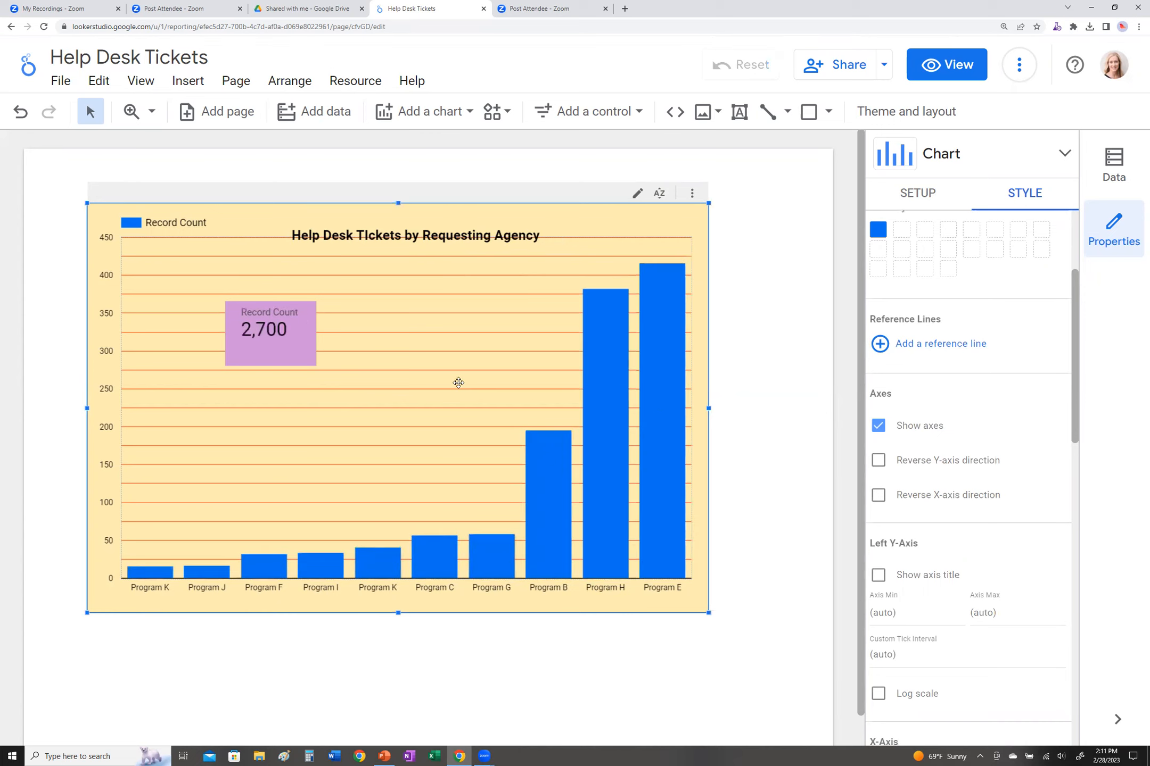